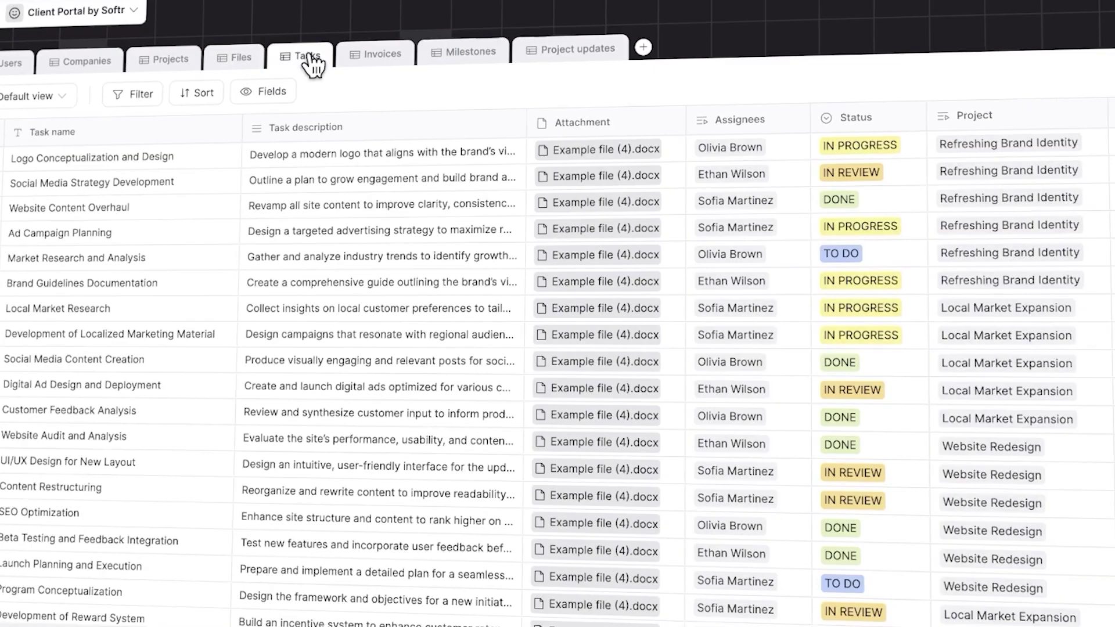
Create a new Zap with Softr as the trigger app and Database Record Added as the event.
{"action": "left_click", "coordinate": [134, 10]}
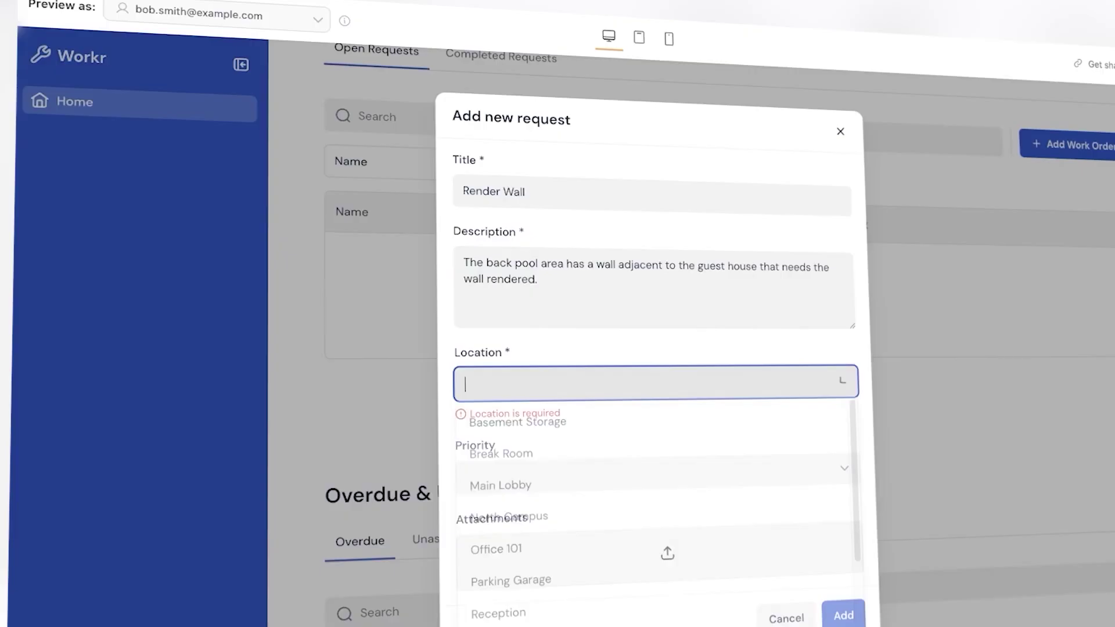
{"action": "scroll", "coordinate": [697, 467], "scroll_direction": "down", "scroll_amount": 3}
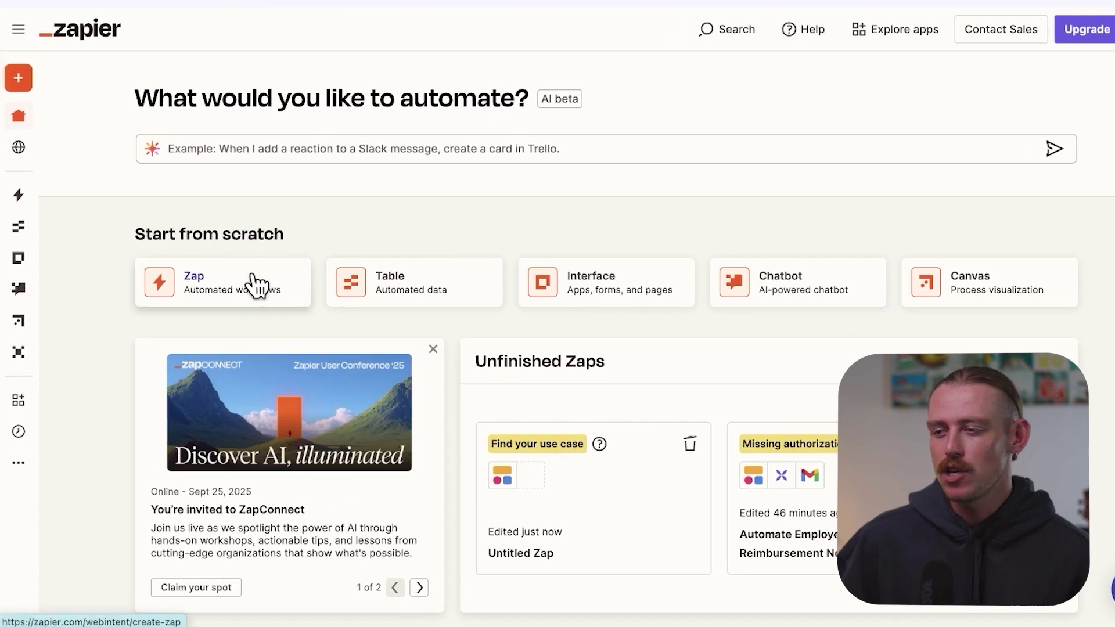
{"action": "left_click", "coordinate": [255, 285]}
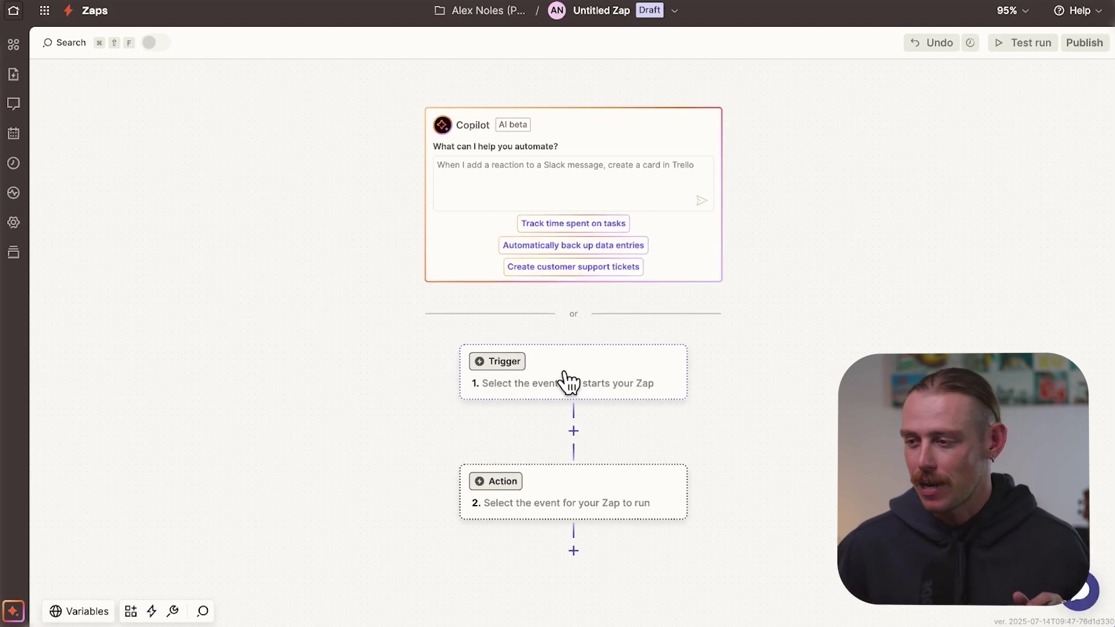
{"action": "left_click", "coordinate": [566, 382]}
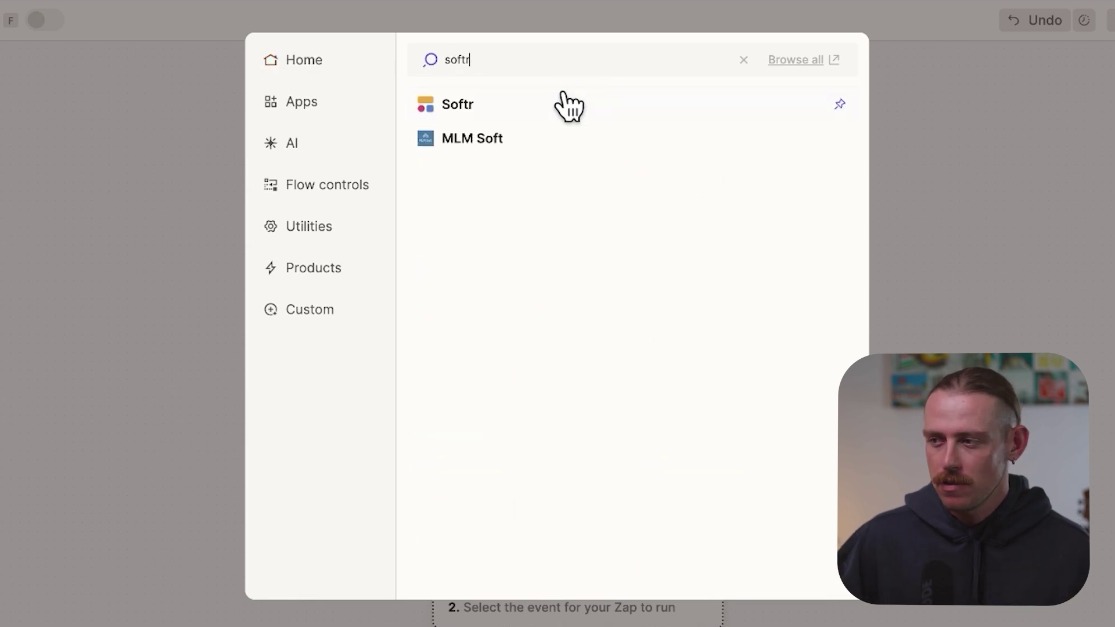
{"action": "left_click", "coordinate": [567, 104]}
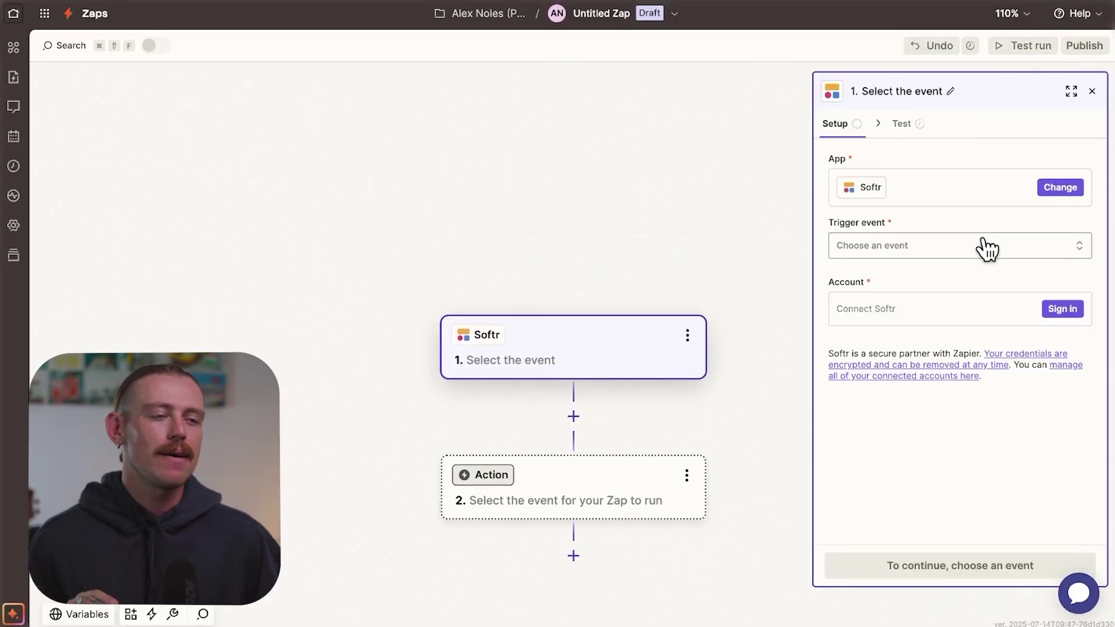
{"action": "left_click", "coordinate": [985, 249]}
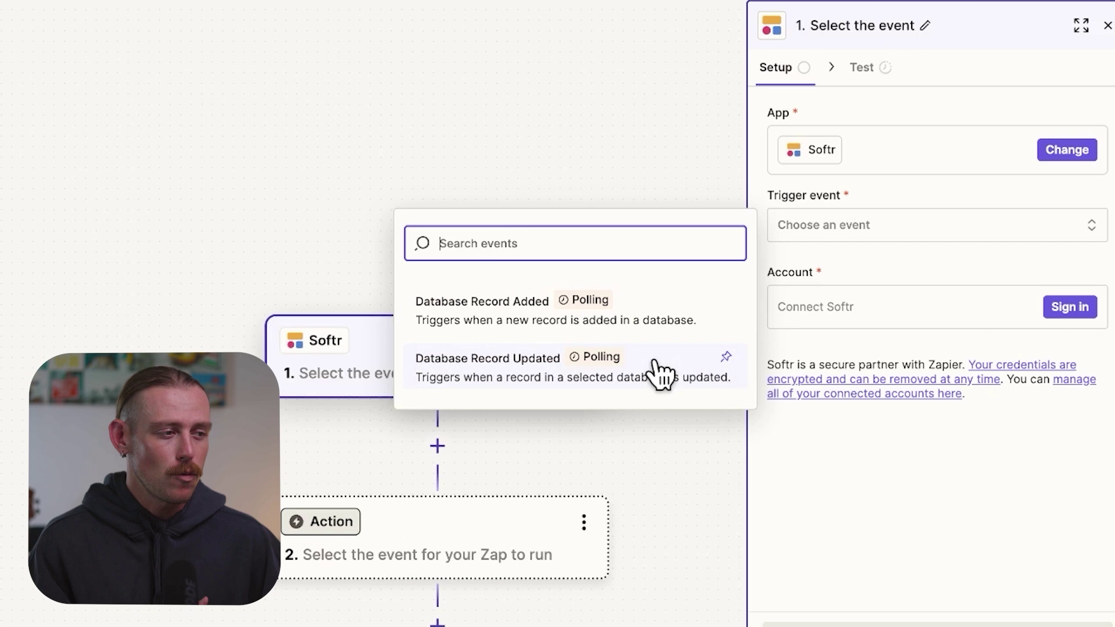
{"action": "left_click", "coordinate": [668, 311]}
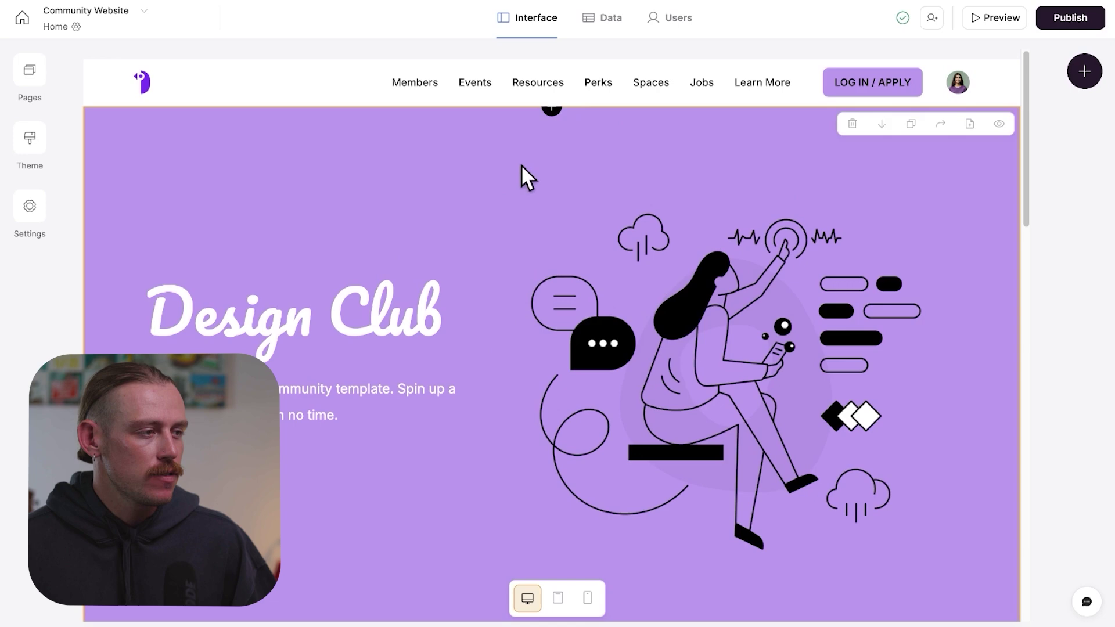
Look through the Leads table's rows and columns in Data, then return to the page editor.
{"action": "left_click", "coordinate": [611, 23]}
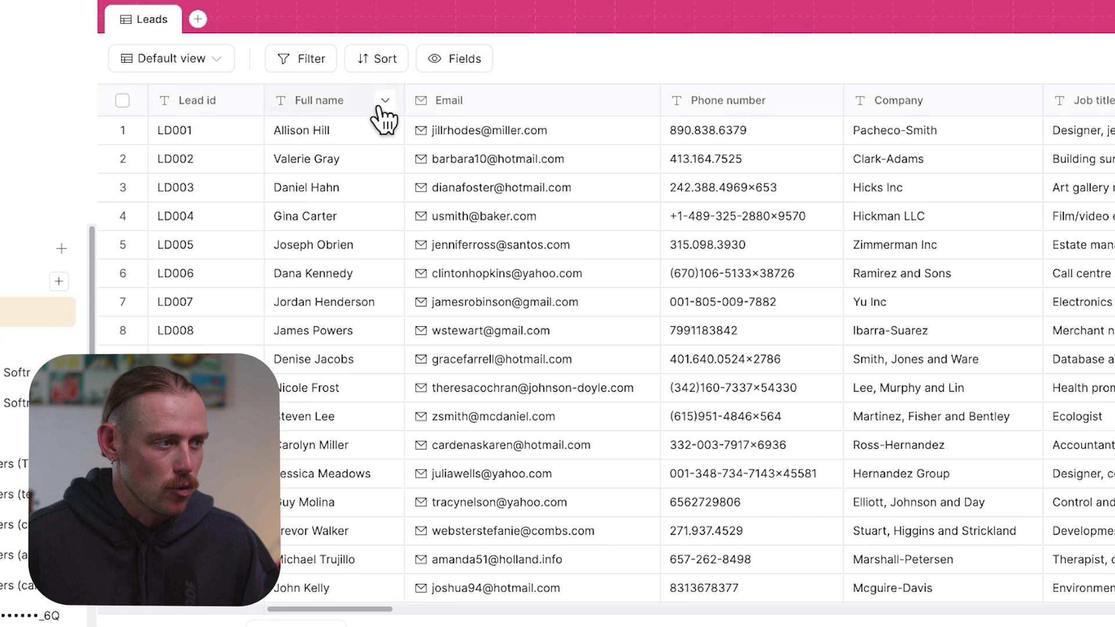
{"action": "scroll", "coordinate": [500, 263], "scroll_direction": "down", "scroll_amount": 4}
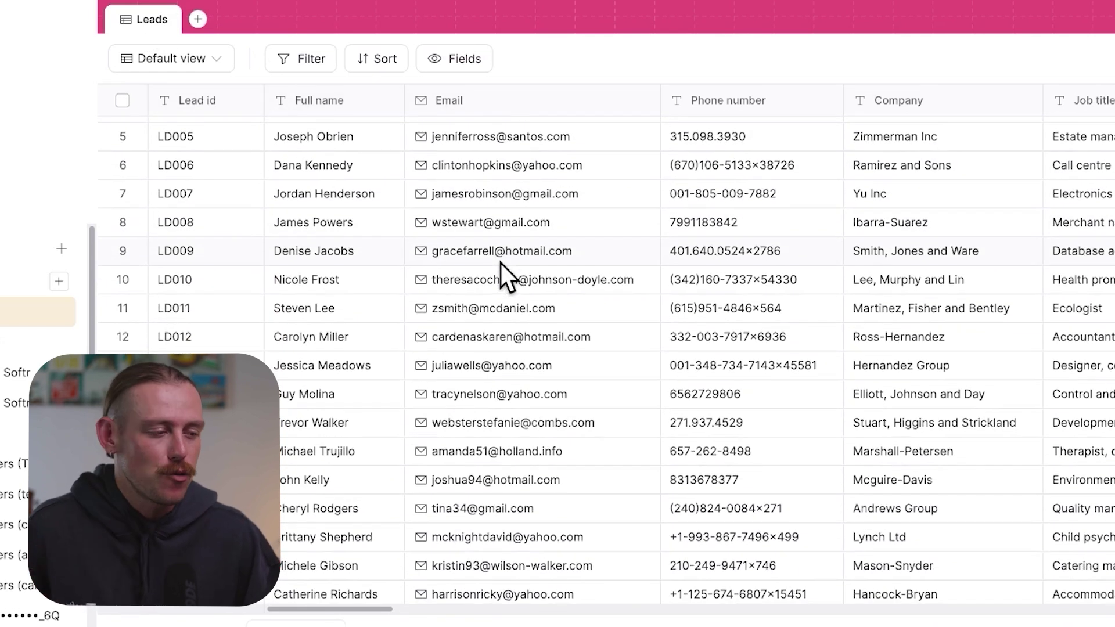
{"action": "scroll", "coordinate": [500, 264], "scroll_direction": "down", "scroll_amount": 1}
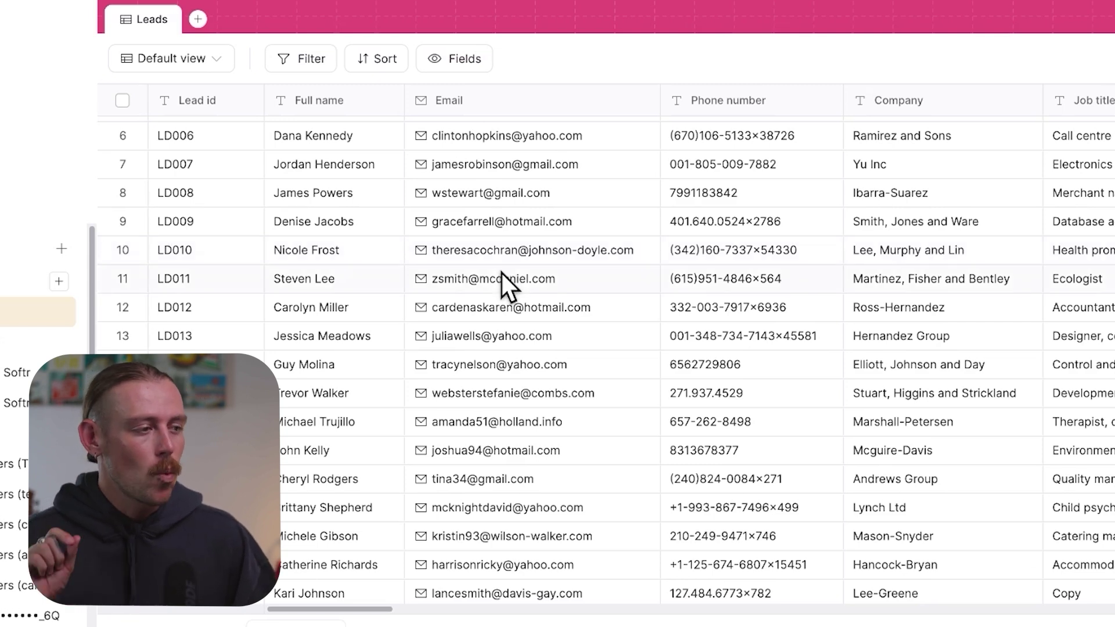
{"action": "scroll", "coordinate": [502, 273], "scroll_direction": "right", "scroll_amount": 5}
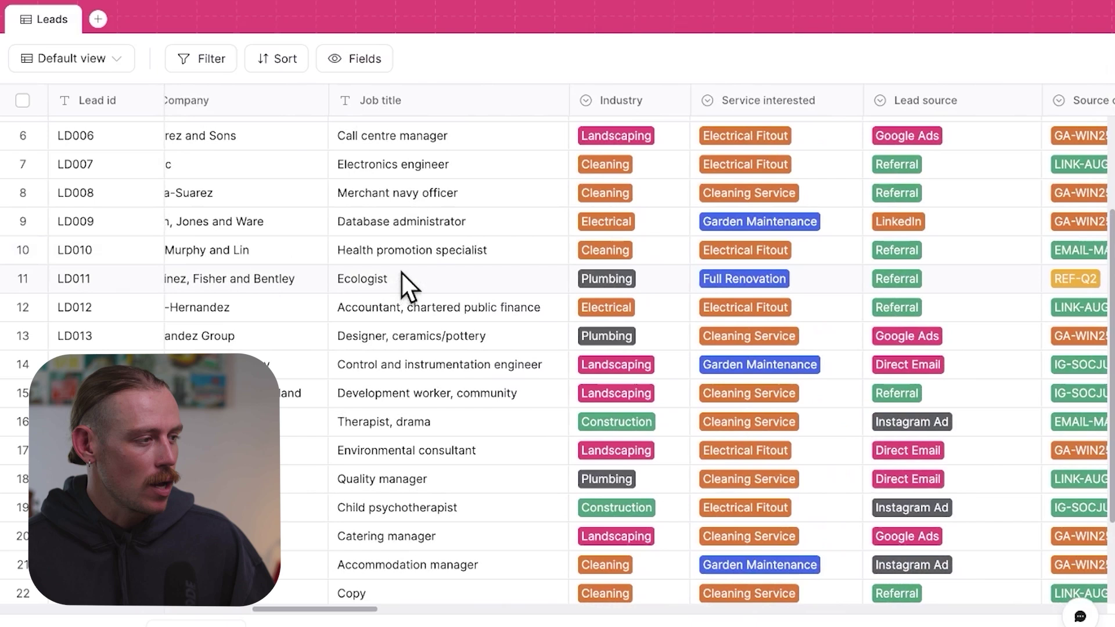
{"action": "scroll", "coordinate": [402, 273], "scroll_direction": "right", "scroll_amount": 2}
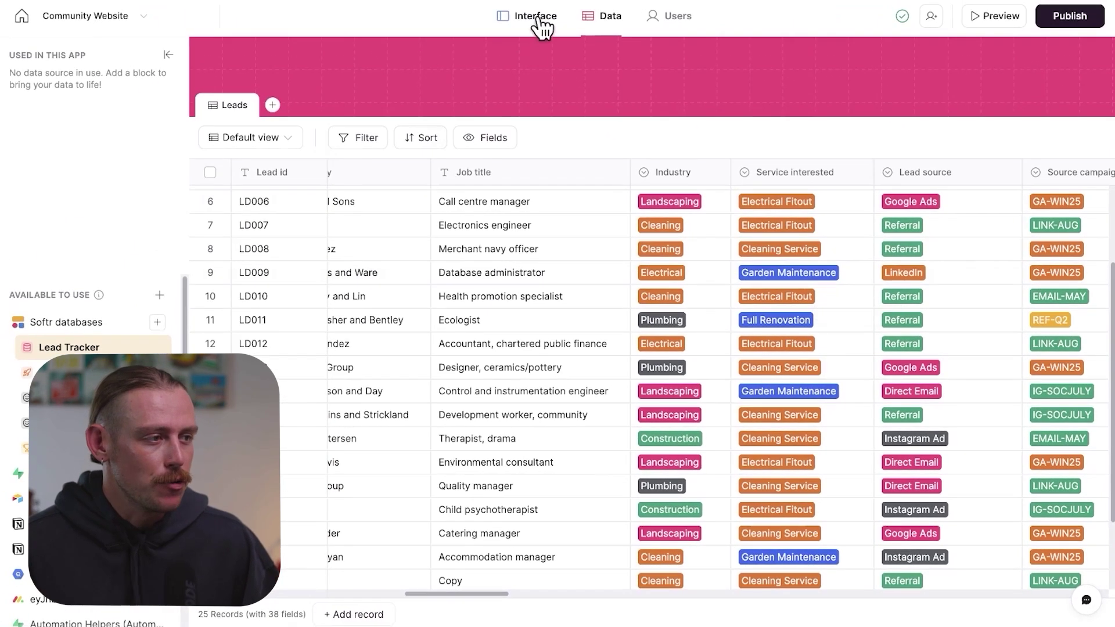
{"action": "left_click", "coordinate": [535, 15]}
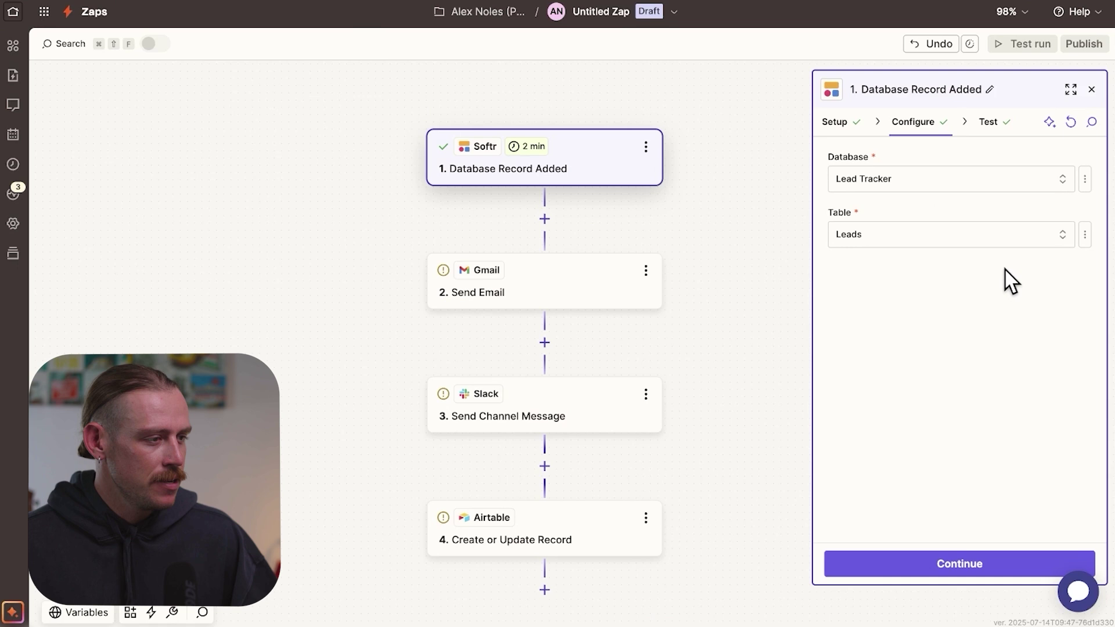
Bring up the Gmail Send Email step's configuration and review the recipient's available data.
{"action": "left_click", "coordinate": [563, 293]}
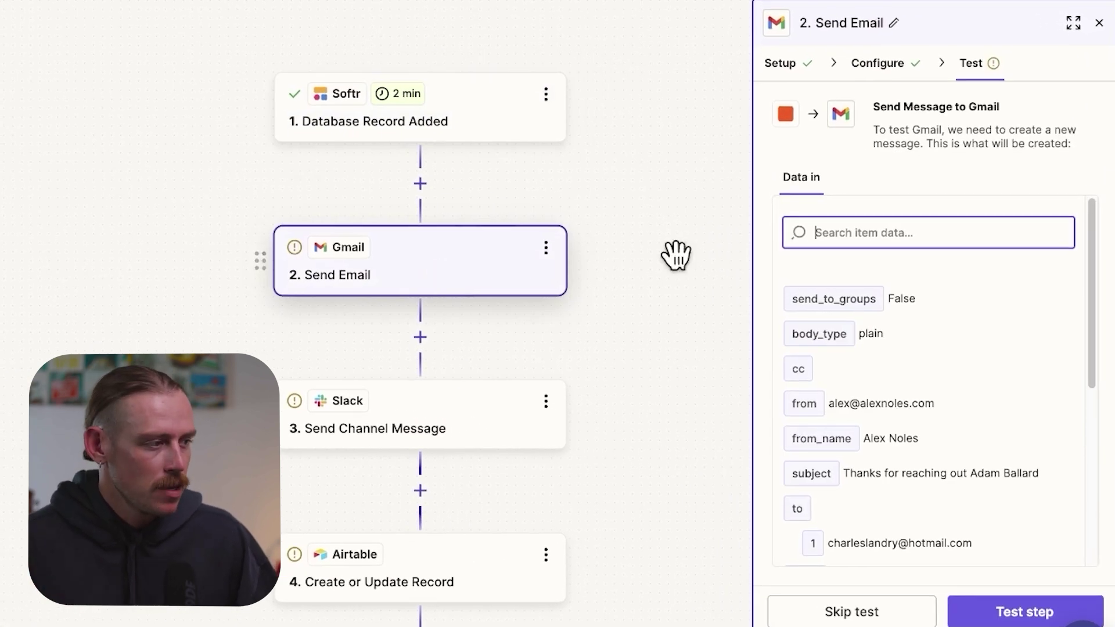
{"action": "left_click", "coordinate": [871, 64]}
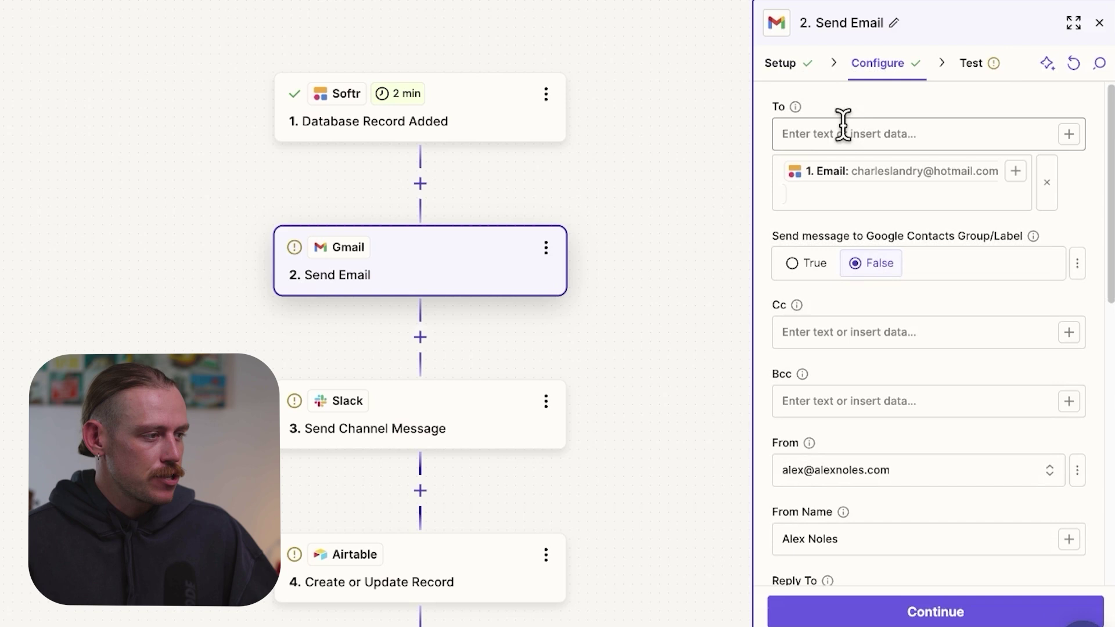
{"action": "left_click", "coordinate": [1018, 173]}
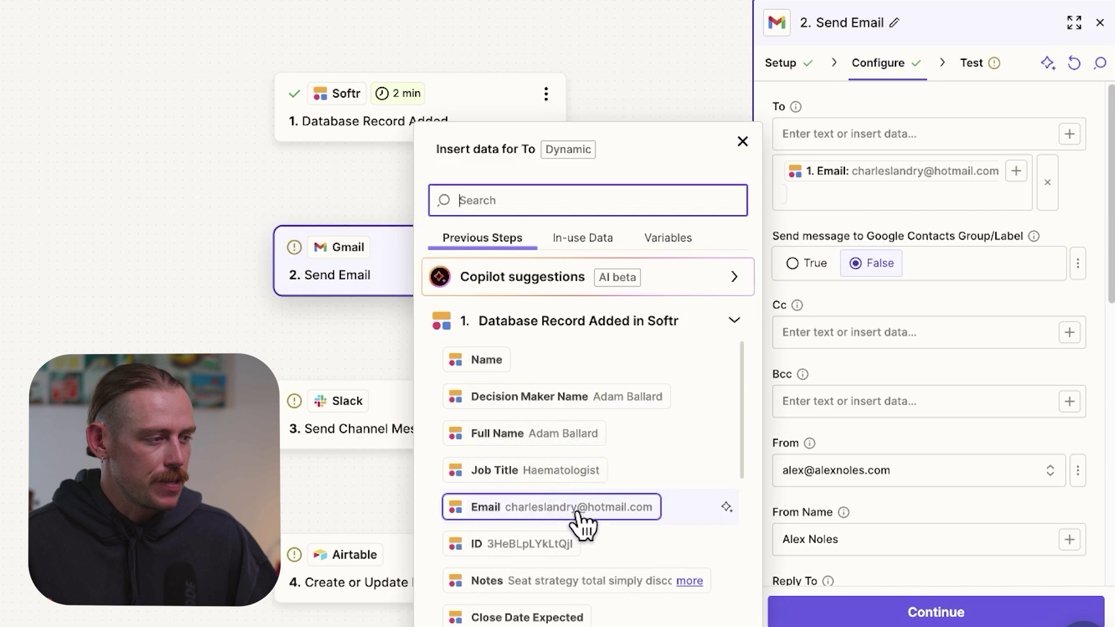
{"action": "left_click", "coordinate": [891, 305]}
{"action": "scroll", "coordinate": [885, 325], "scroll_direction": "down", "scroll_amount": 3}
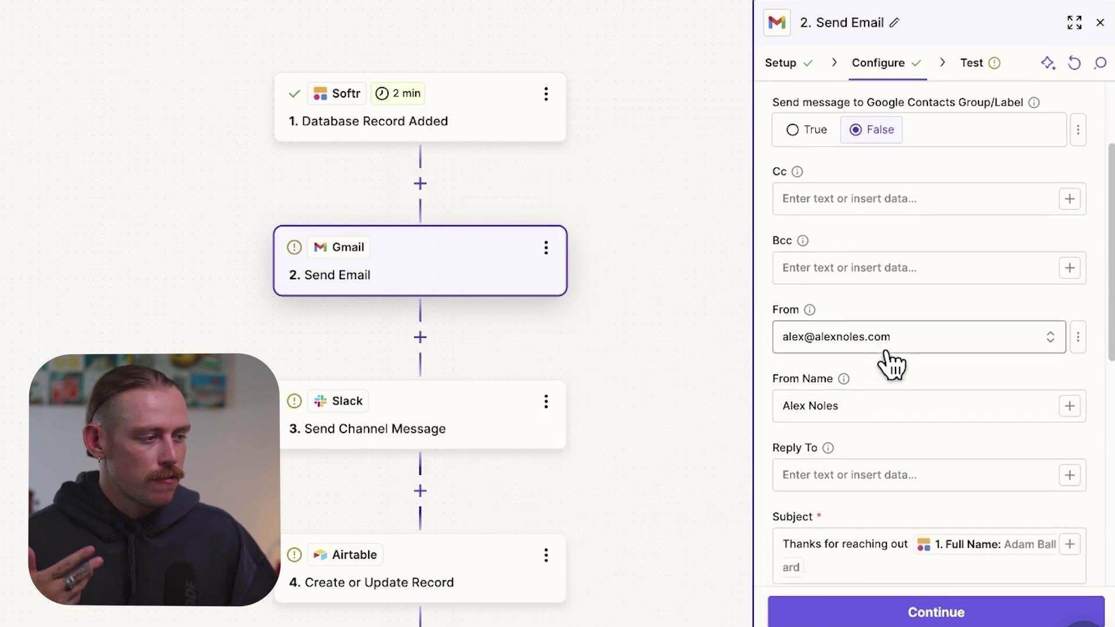
{"action": "scroll", "coordinate": [886, 360], "scroll_direction": "down", "scroll_amount": 4}
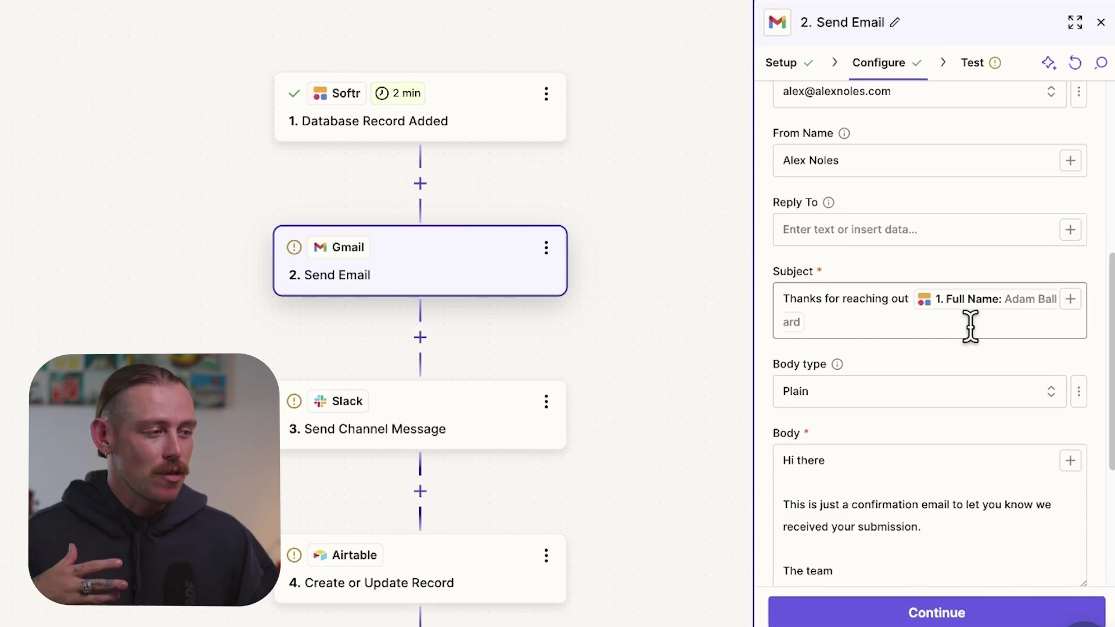
{"action": "scroll", "coordinate": [970, 327], "scroll_direction": "down", "scroll_amount": 2}
{"action": "scroll", "coordinate": [970, 329], "scroll_direction": "down", "scroll_amount": 2}
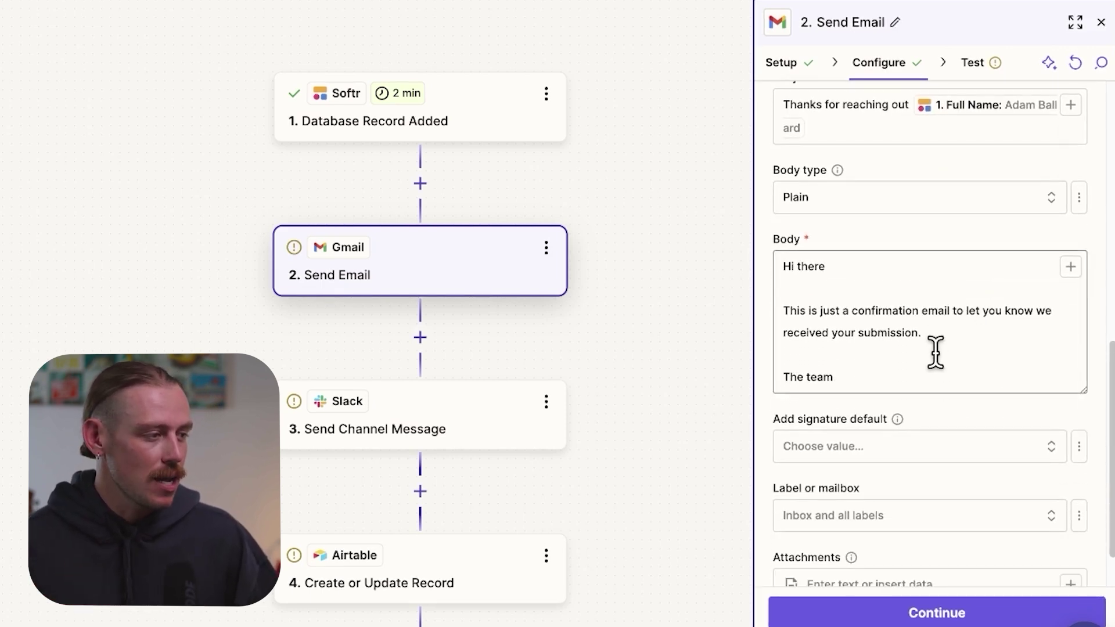
Insert the Softr record's Decision Maker Name after 'Hi there' in the email body.
{"action": "left_click", "coordinate": [866, 269]}
{"action": "left_click", "coordinate": [1071, 267]}
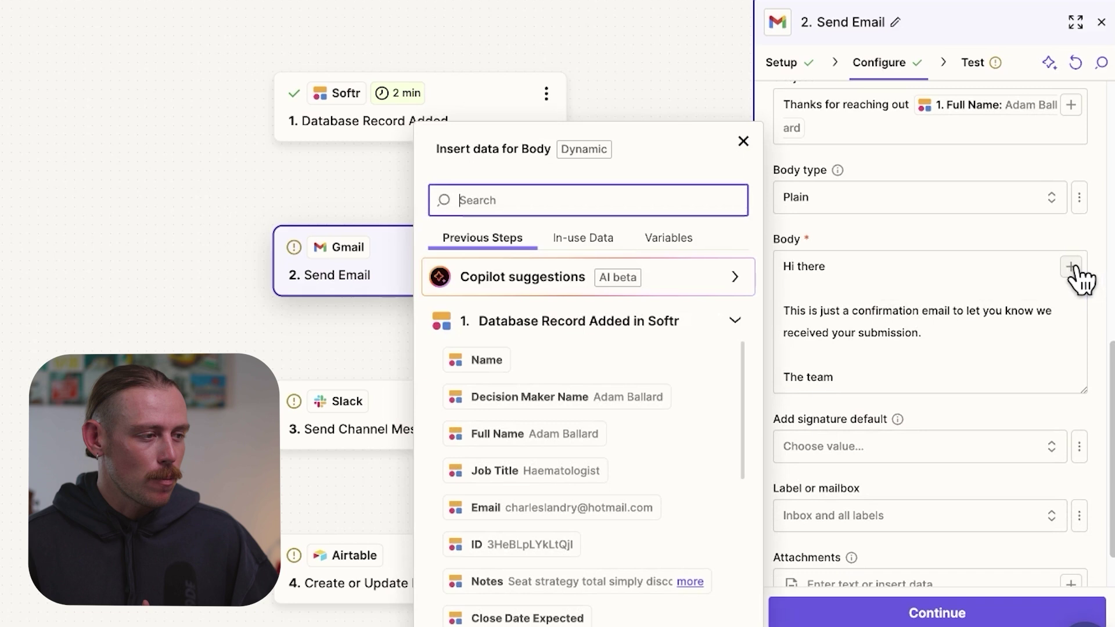
{"action": "left_click", "coordinate": [646, 409]}
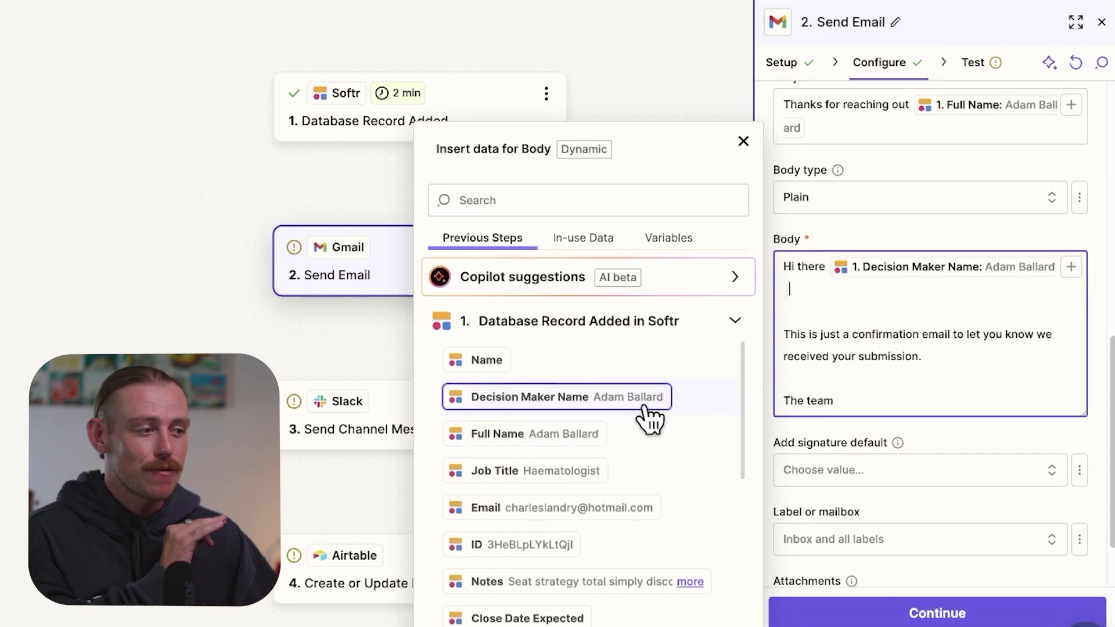
{"action": "left_click", "coordinate": [744, 142]}
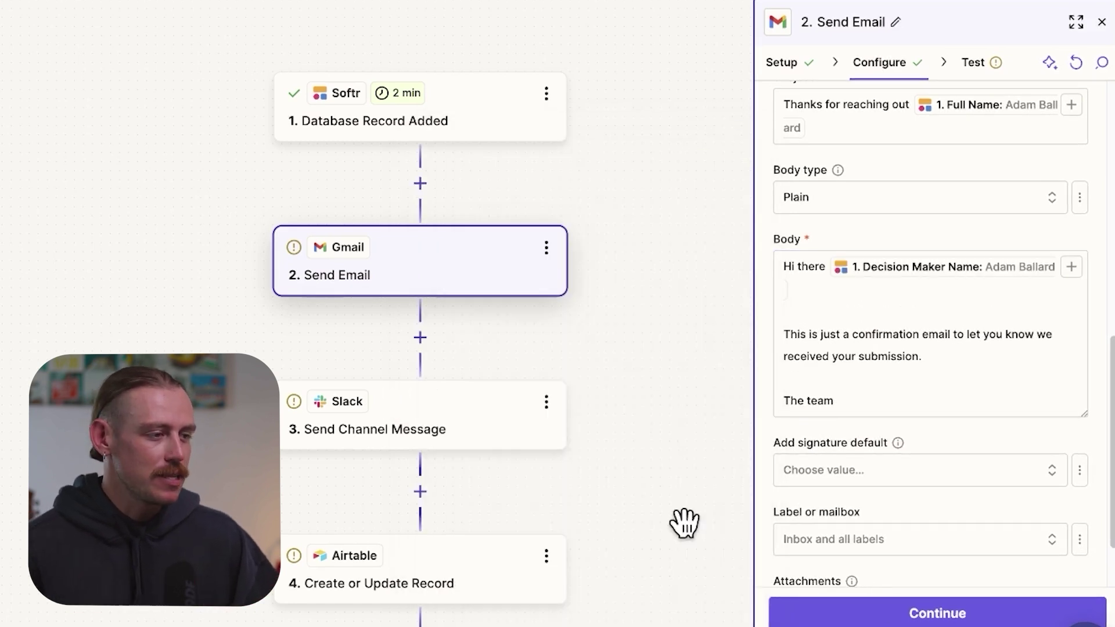
{"action": "left_click", "coordinate": [468, 415]}
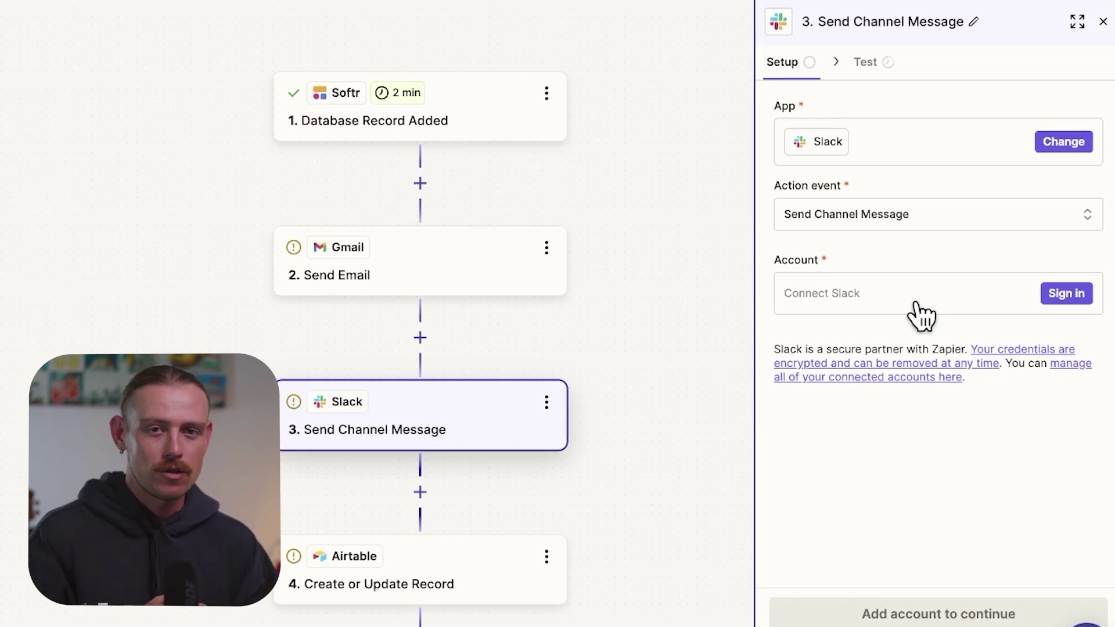
Review the Airtable step, then add a new step below it and search apps for 'soft'.
{"action": "left_click", "coordinate": [478, 563]}
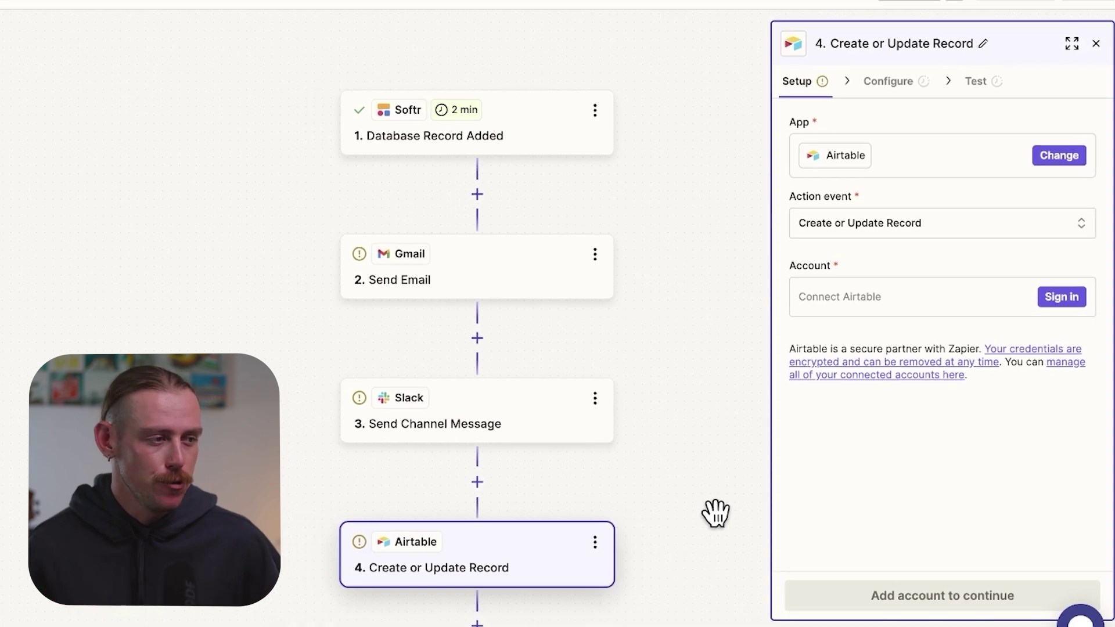
{"action": "scroll", "coordinate": [691, 525], "scroll_direction": "down", "scroll_amount": 2}
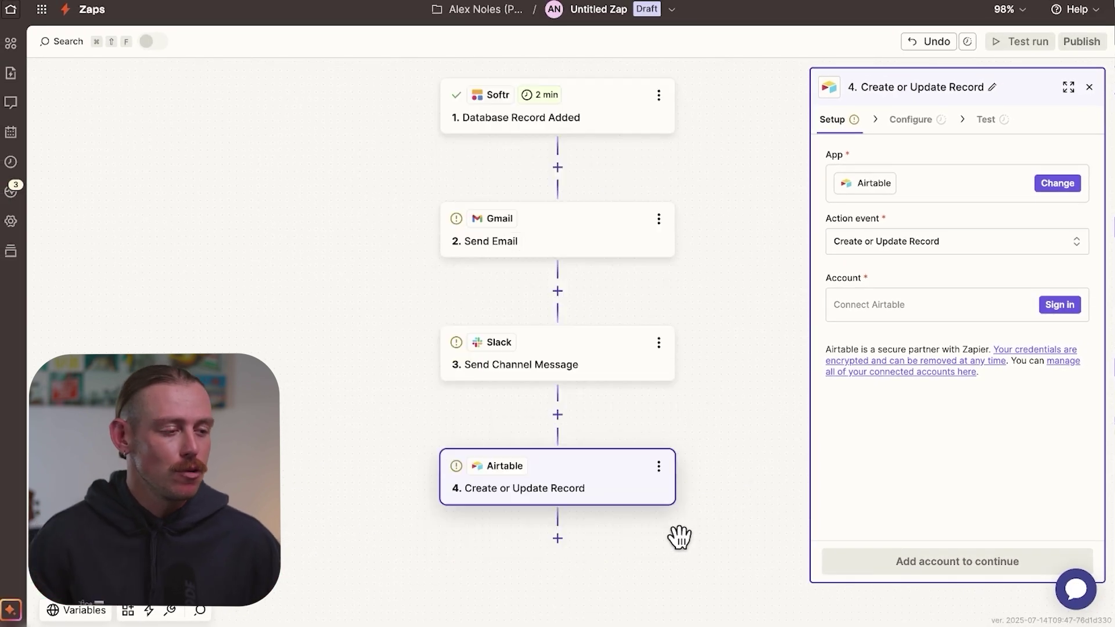
{"action": "left_click", "coordinate": [558, 546]}
{"action": "type", "text": "softr"}
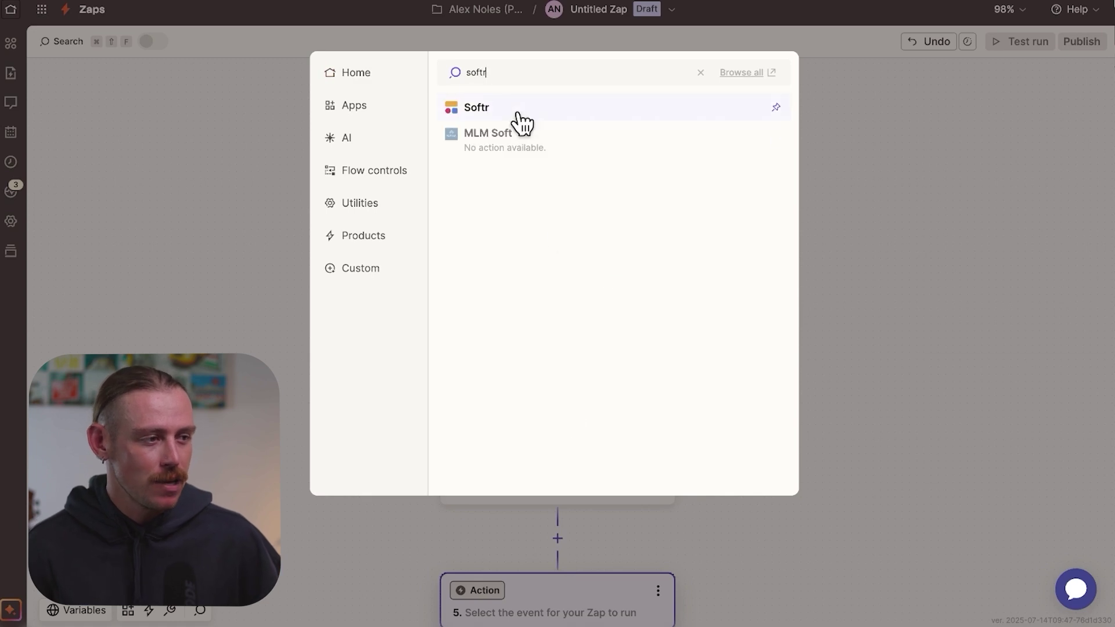
Set step 5 to the Softr app with the Create Database Record action event.
{"action": "left_click", "coordinate": [519, 115]}
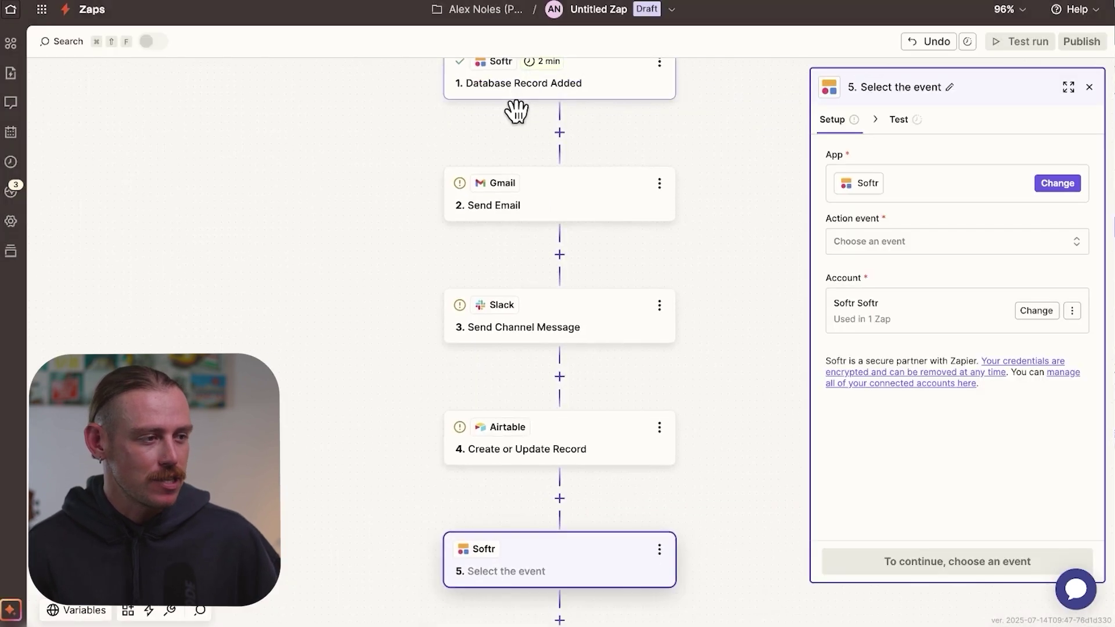
{"action": "left_click", "coordinate": [889, 241]}
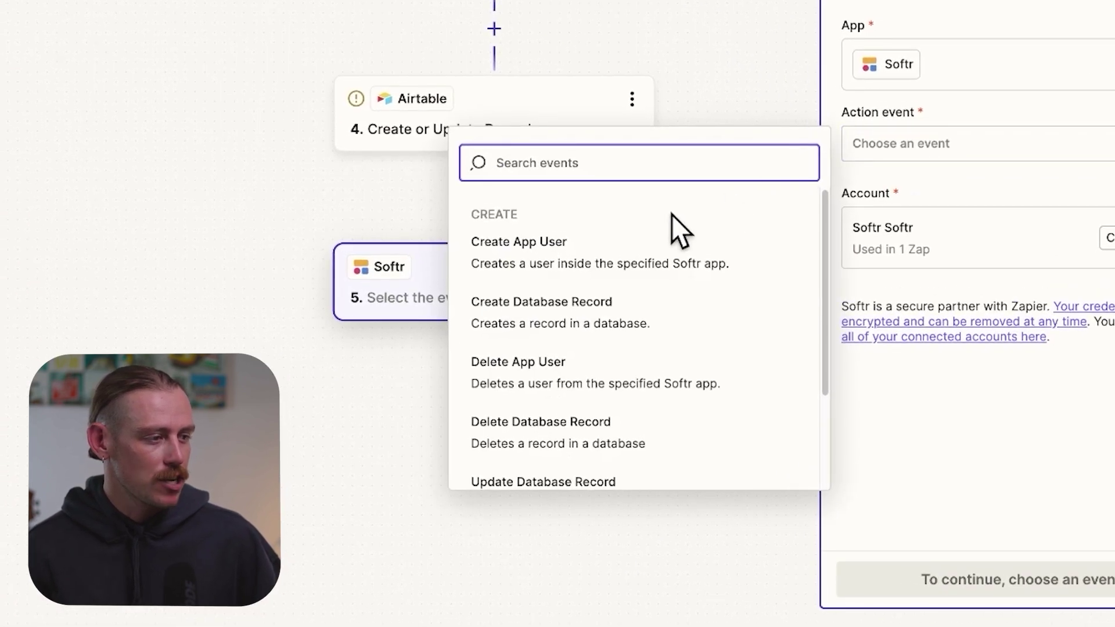
{"action": "scroll", "coordinate": [641, 251], "scroll_direction": "down", "scroll_amount": 1}
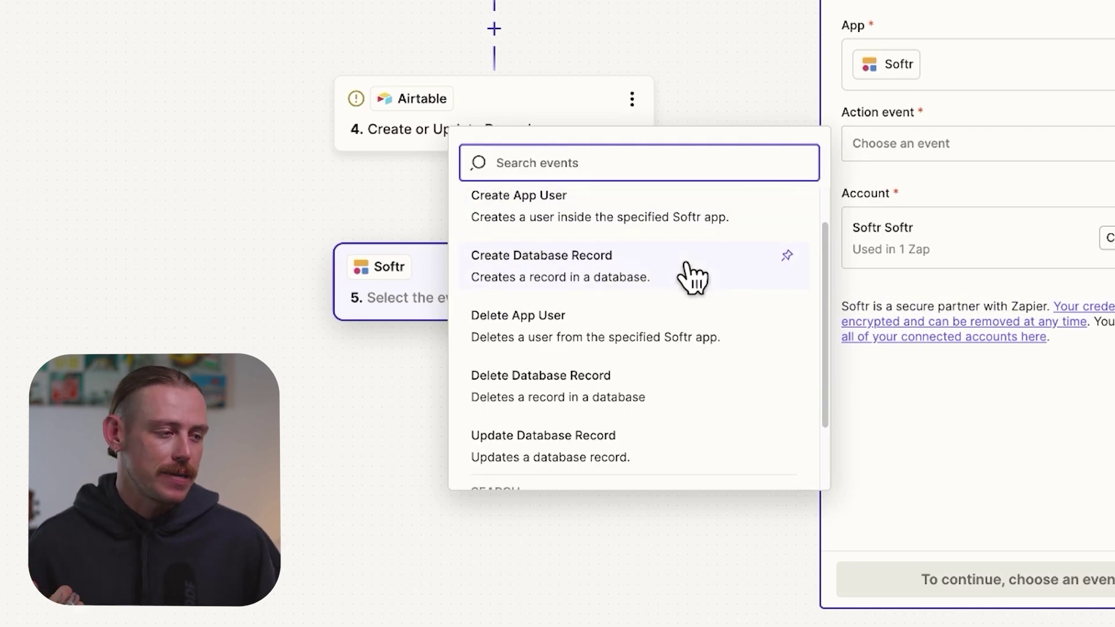
{"action": "scroll", "coordinate": [699, 287], "scroll_direction": "down", "scroll_amount": 1}
{"action": "scroll", "coordinate": [662, 374], "scroll_direction": "down", "scroll_amount": 3}
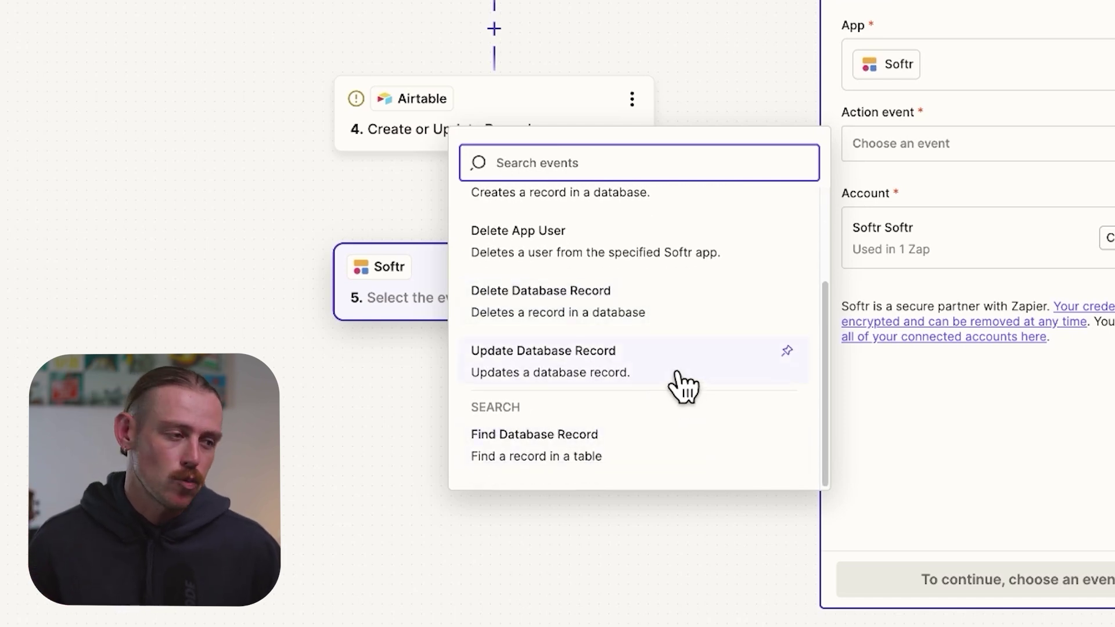
{"action": "scroll", "coordinate": [667, 360], "scroll_direction": "up", "scroll_amount": 2}
{"action": "left_click", "coordinate": [653, 311]}
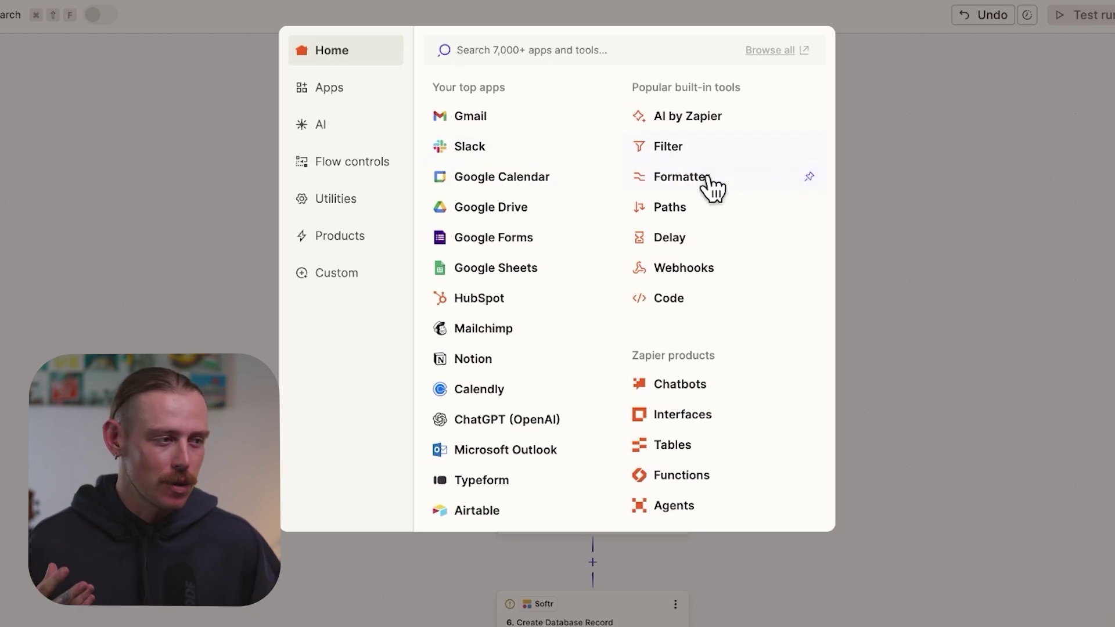
Insert a Paths step so the existing four actions sit under Path A, with an empty Path B.
{"action": "left_click", "coordinate": [709, 208]}
{"action": "left_click", "coordinate": [785, 382]}
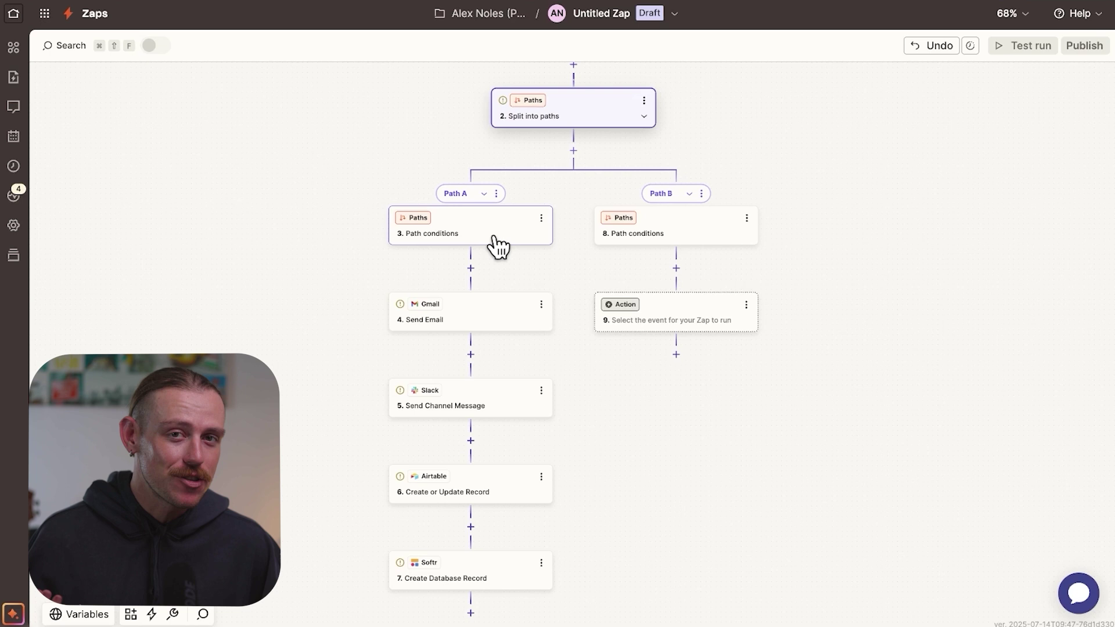
Give Path A the rule Service Interested Label exactly matches 'Emergency Plumbing' and test it.
{"action": "left_click", "coordinate": [495, 237]}
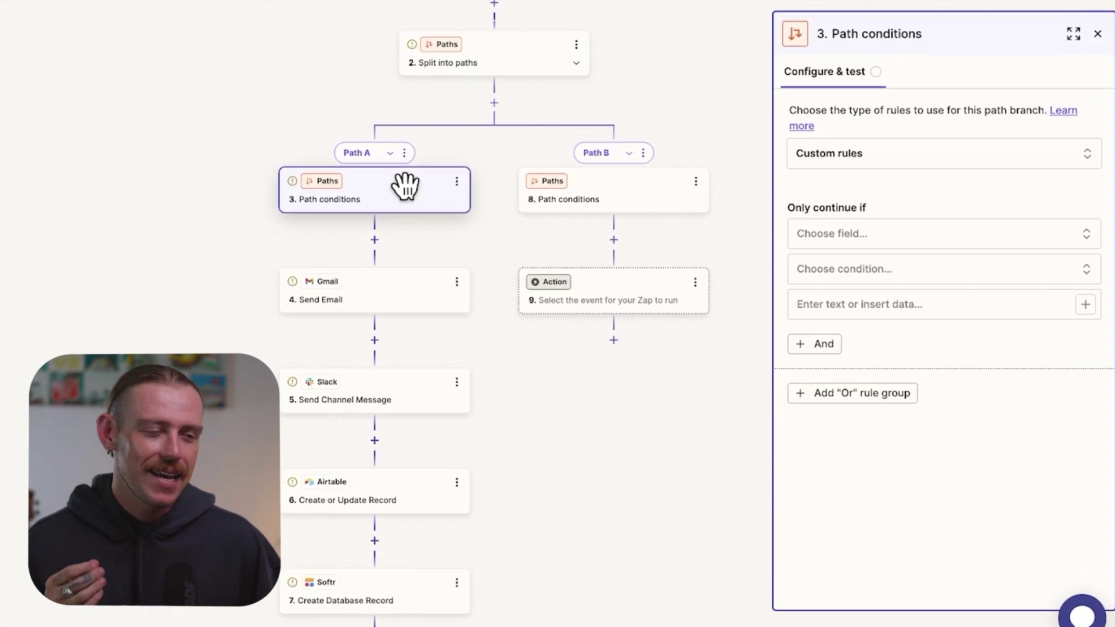
{"action": "left_click", "coordinate": [941, 242]}
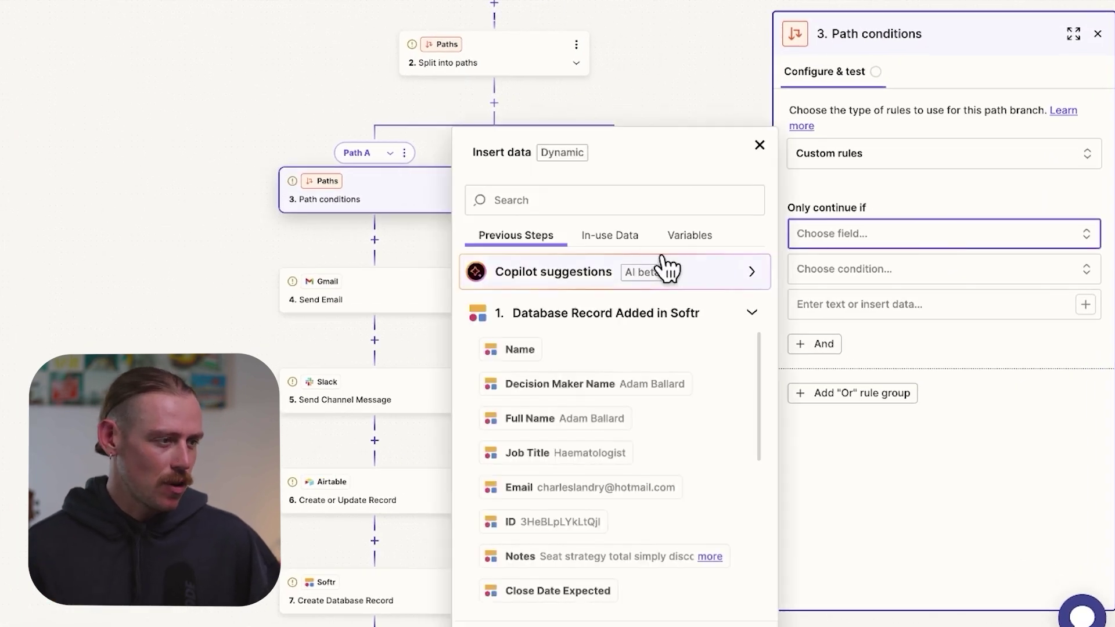
{"action": "left_click", "coordinate": [578, 204]}
{"action": "type", "text": "servi"}
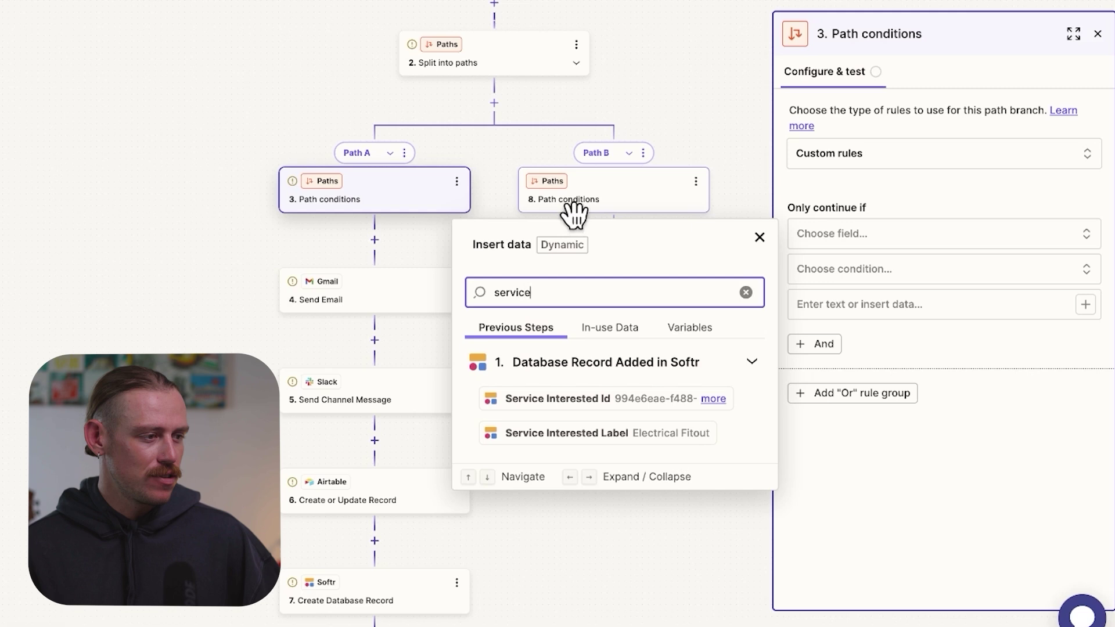
{"action": "type", "text": "ce"}
{"action": "left_click", "coordinate": [654, 437]}
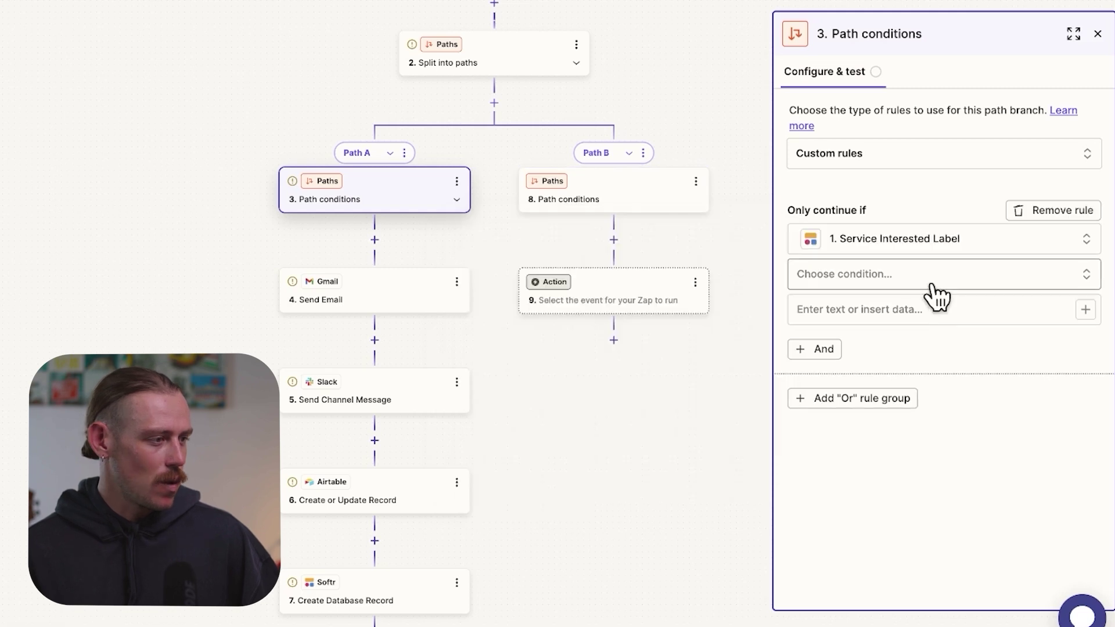
{"action": "left_click", "coordinate": [904, 288]}
{"action": "left_click", "coordinate": [877, 381]}
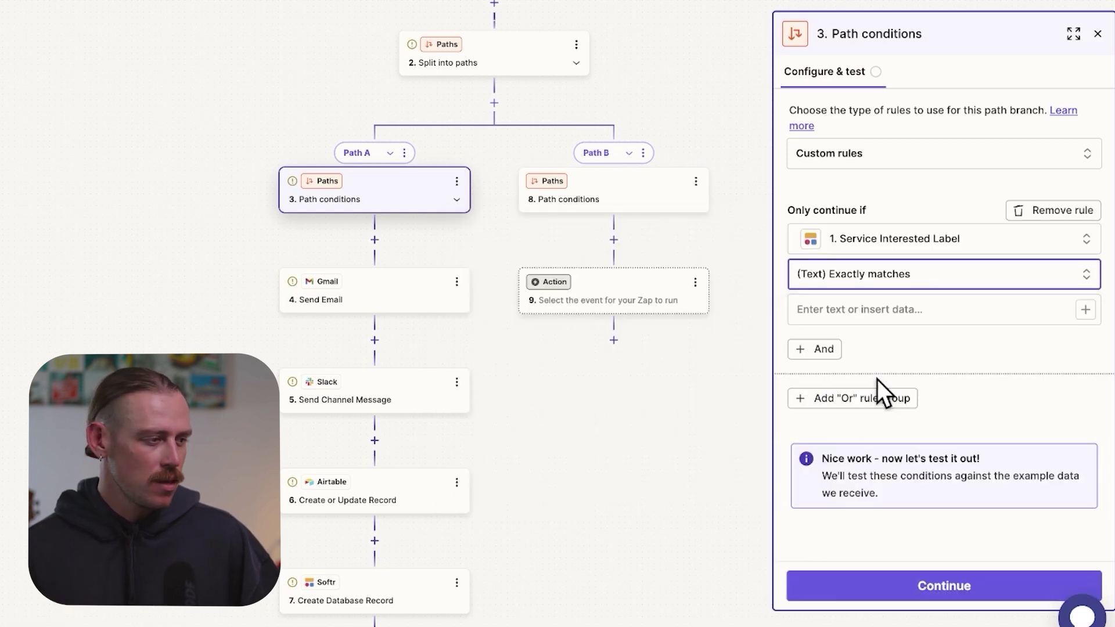
{"action": "left_click", "coordinate": [846, 309]}
{"action": "type", "text": "Emergency"}
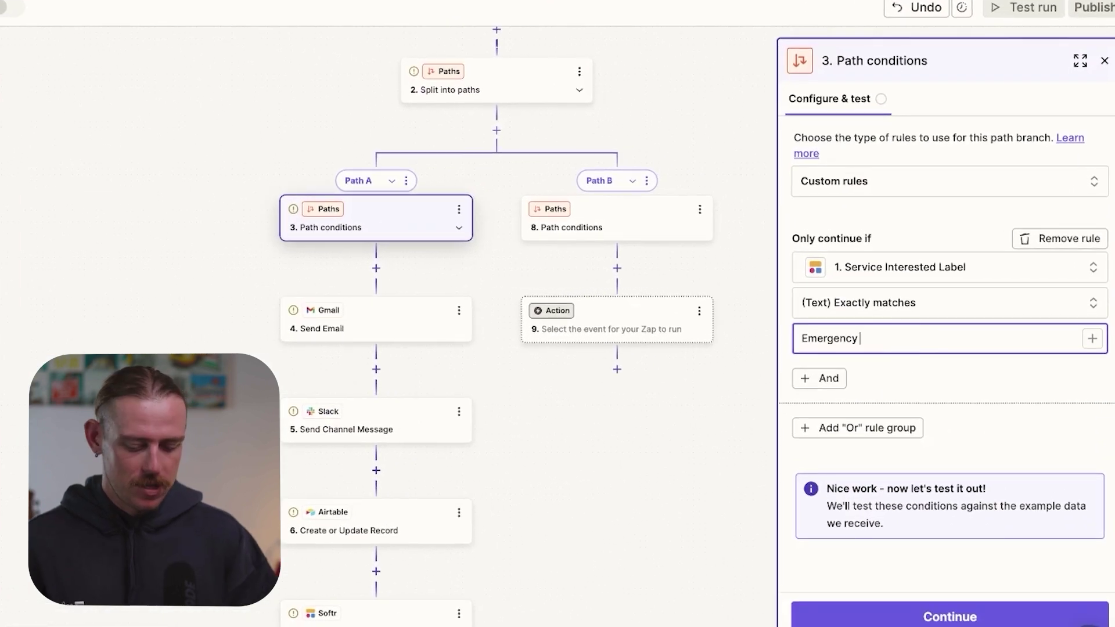
{"action": "type", "text": "lumbing"}
{"action": "left_click", "coordinate": [929, 613]}
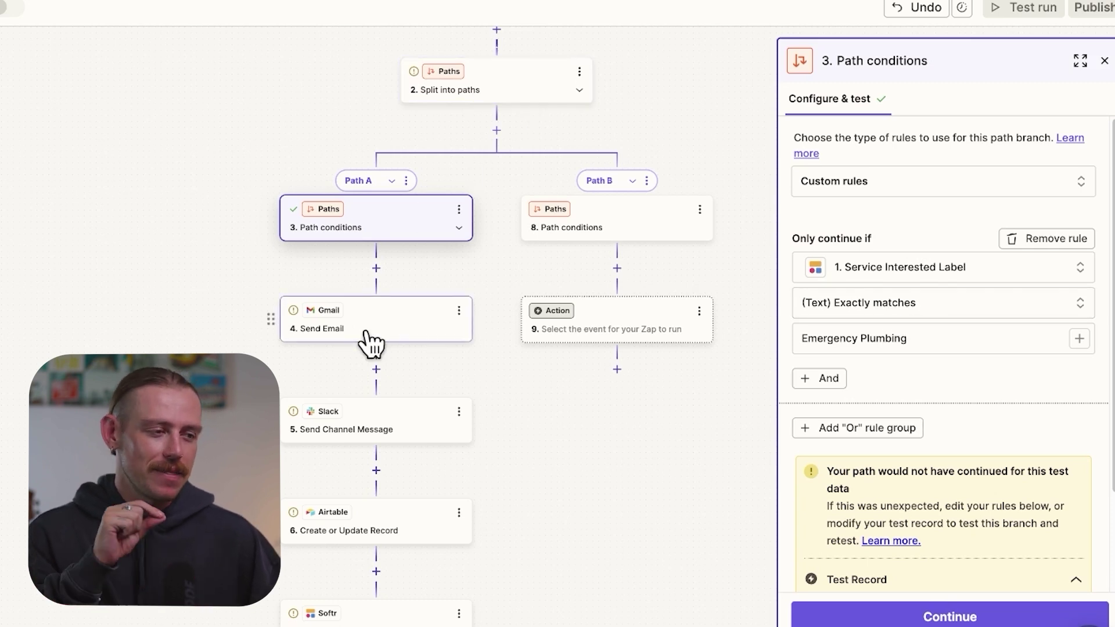
{"action": "scroll", "coordinate": [367, 448], "scroll_direction": "down", "scroll_amount": 1}
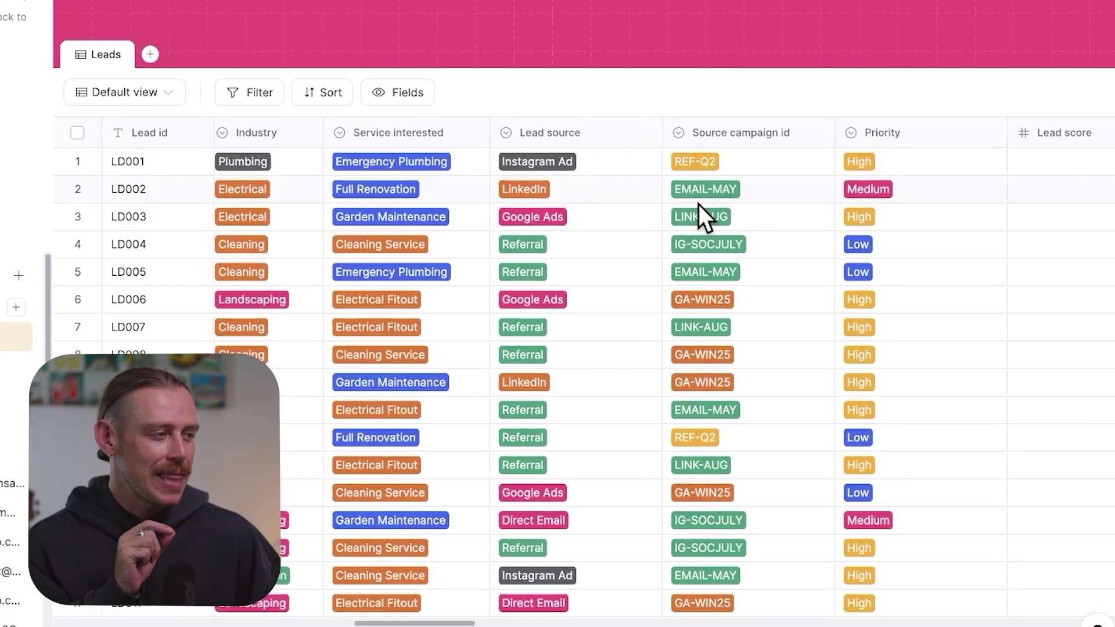
Scroll the Leads table sideways to view its remaining columns.
{"action": "scroll", "coordinate": [698, 209], "scroll_direction": "right", "scroll_amount": 6}
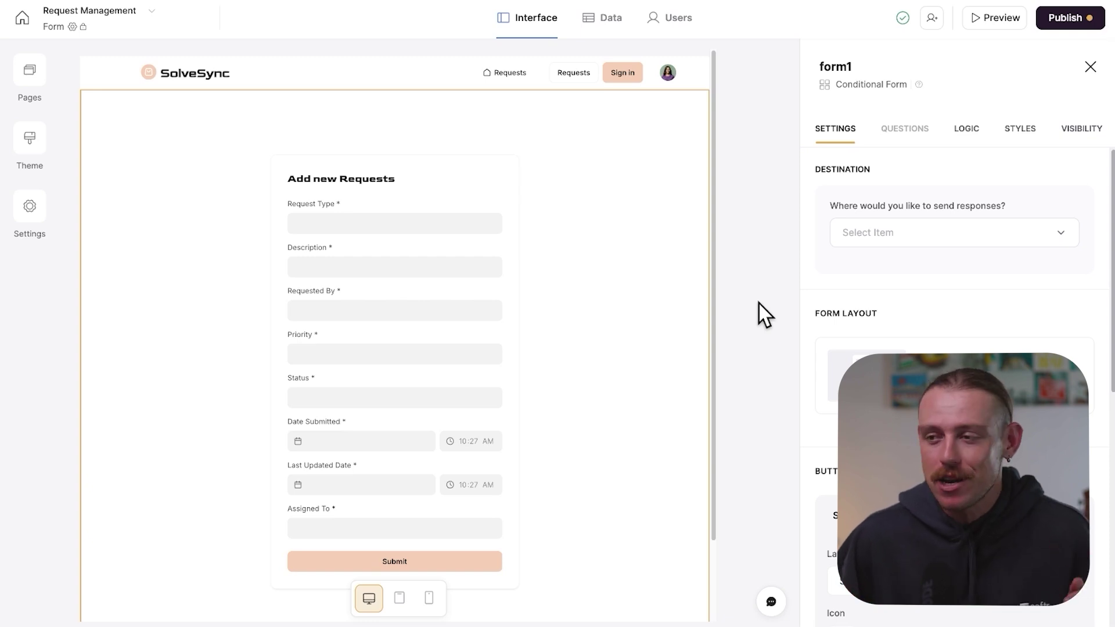
Expand the Zapier entry under Settings > Integrations to read its description.
{"action": "left_click", "coordinate": [30, 205]}
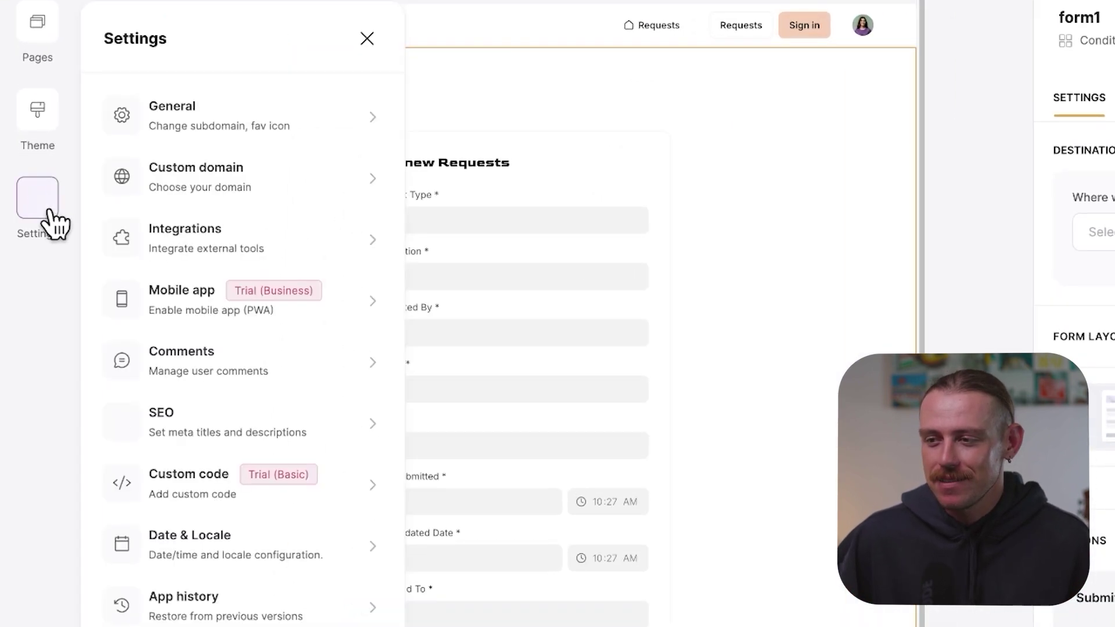
{"action": "left_click", "coordinate": [234, 238]}
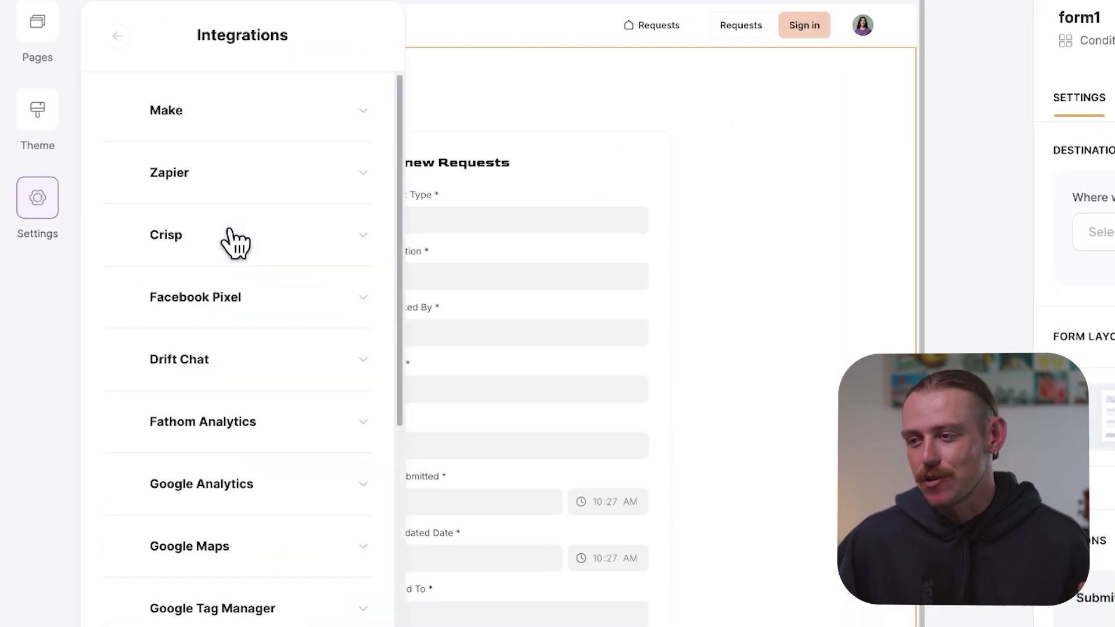
{"action": "left_click", "coordinate": [281, 178]}
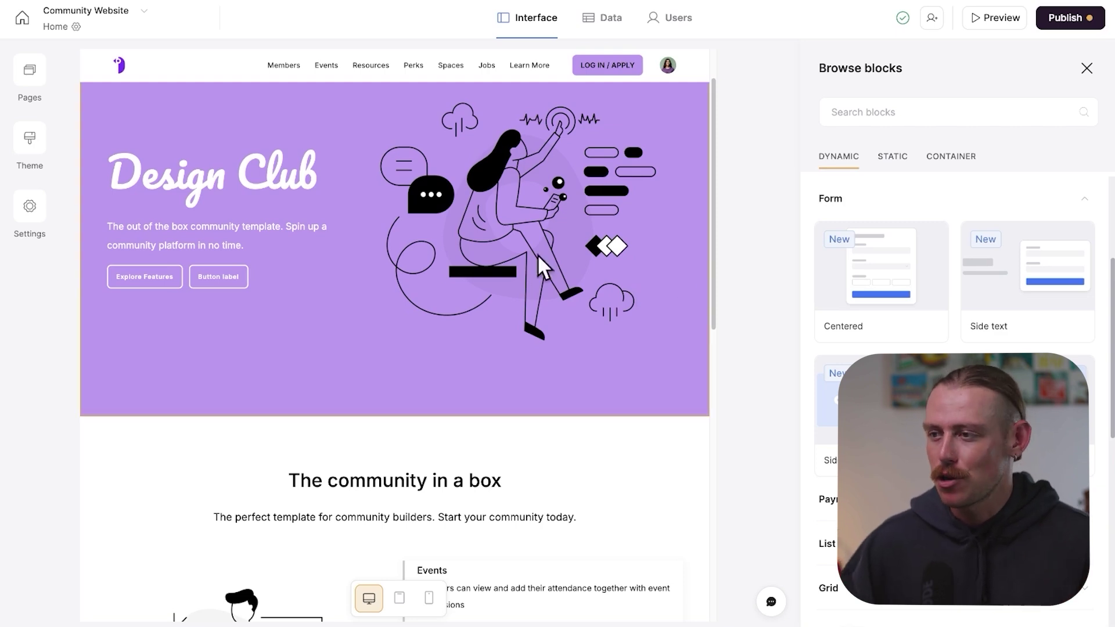
Switch the editor to the Add Job page from the Pages list.
{"action": "left_click", "coordinate": [41, 88]}
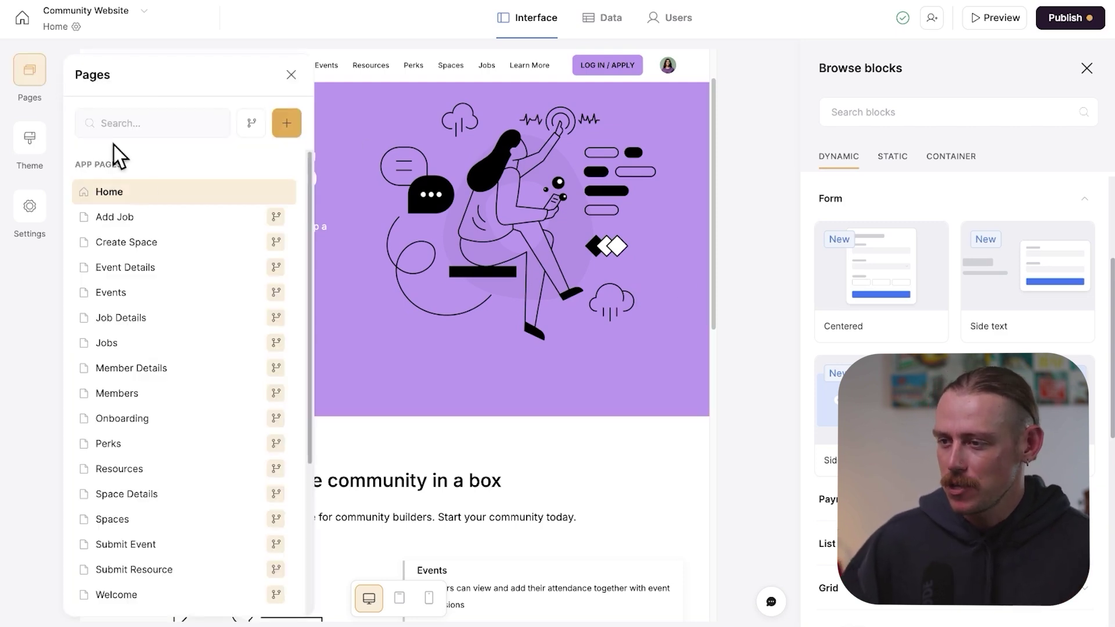
{"action": "left_click", "coordinate": [153, 216]}
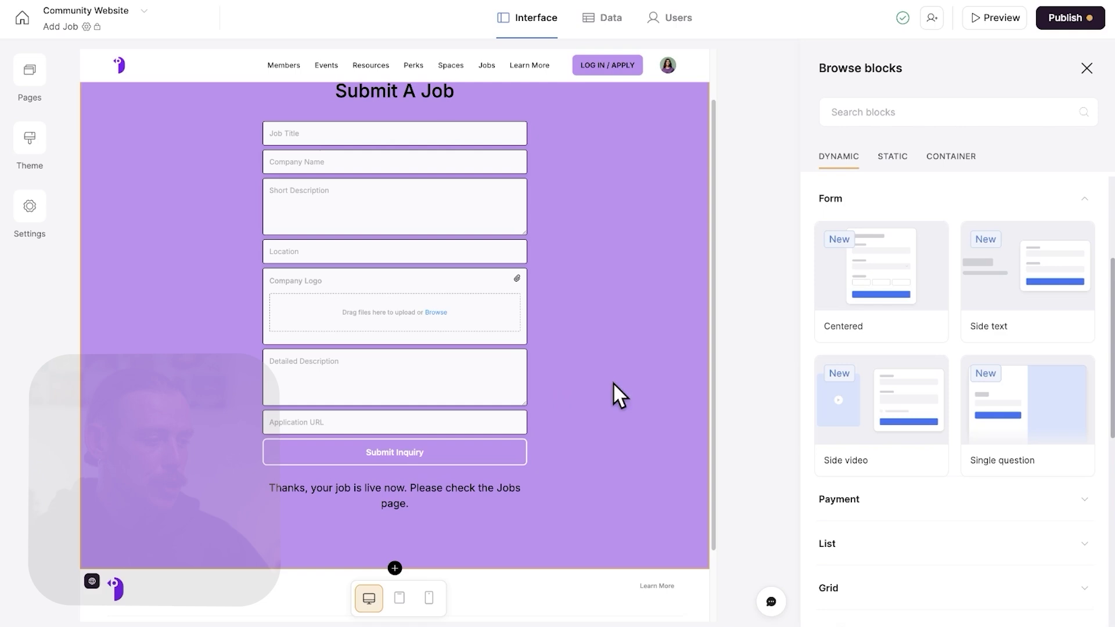
Choose Zapier as the Submit A Job form's response destination, leaving the webhook URL field empty.
{"action": "scroll", "coordinate": [865, 378], "scroll_direction": "down", "scroll_amount": 6}
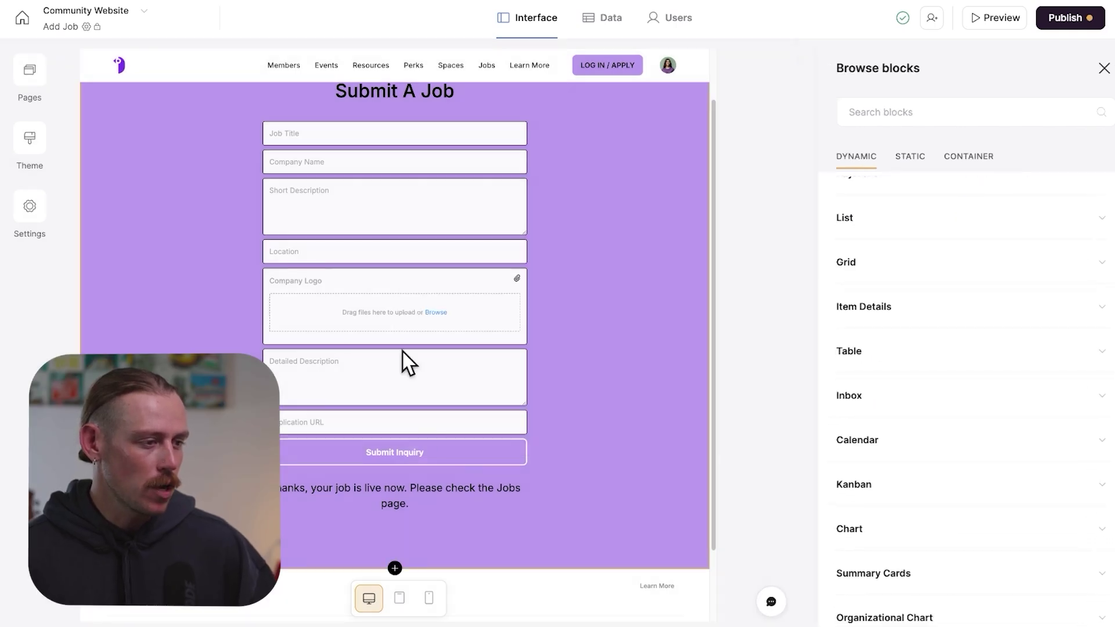
{"action": "left_click", "coordinate": [405, 360]}
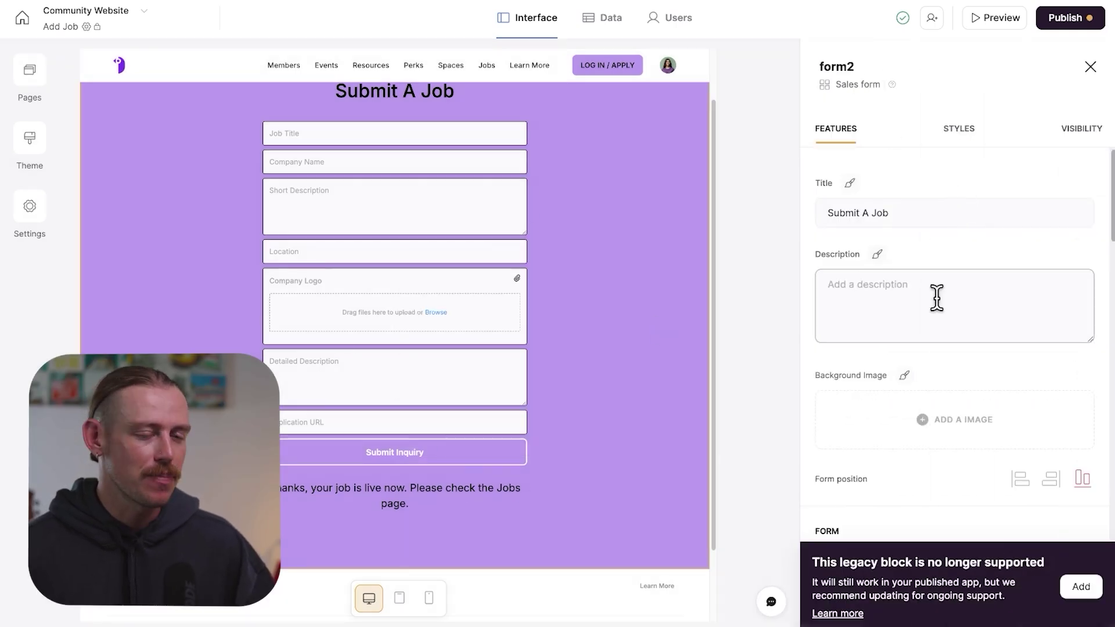
{"action": "scroll", "coordinate": [937, 298], "scroll_direction": "down", "scroll_amount": 4}
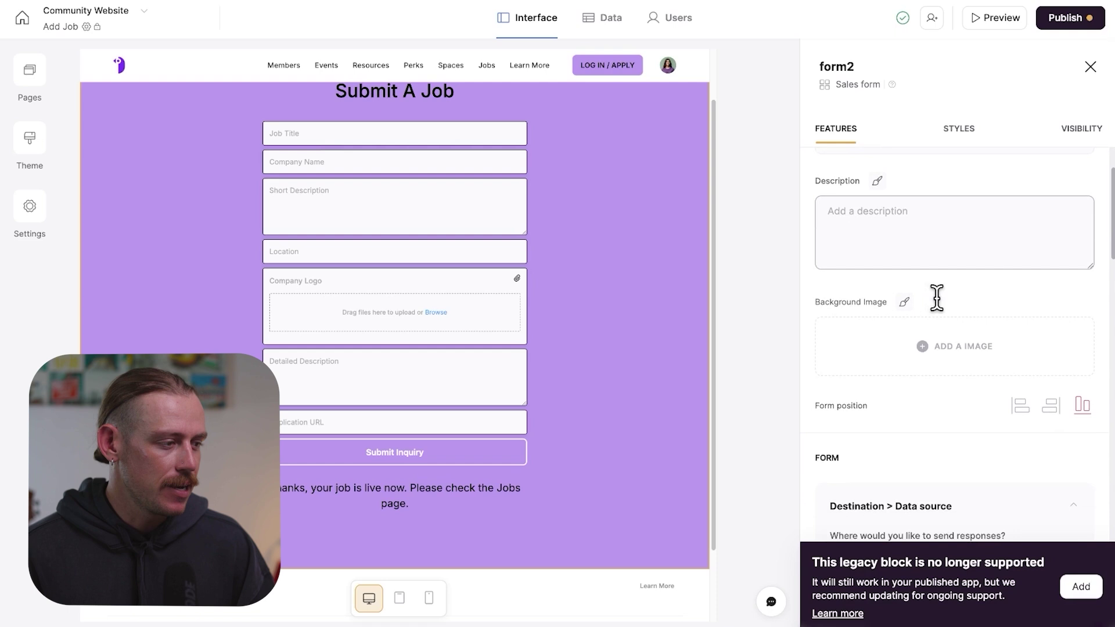
{"action": "scroll", "coordinate": [952, 336], "scroll_direction": "down", "scroll_amount": 1}
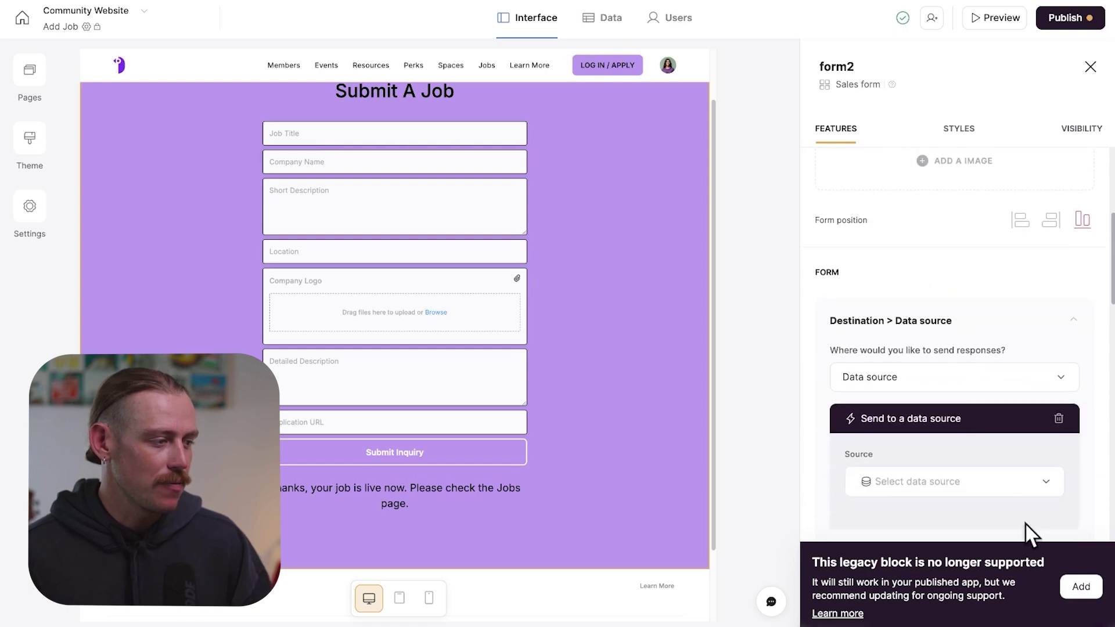
{"action": "left_click", "coordinate": [1085, 590]}
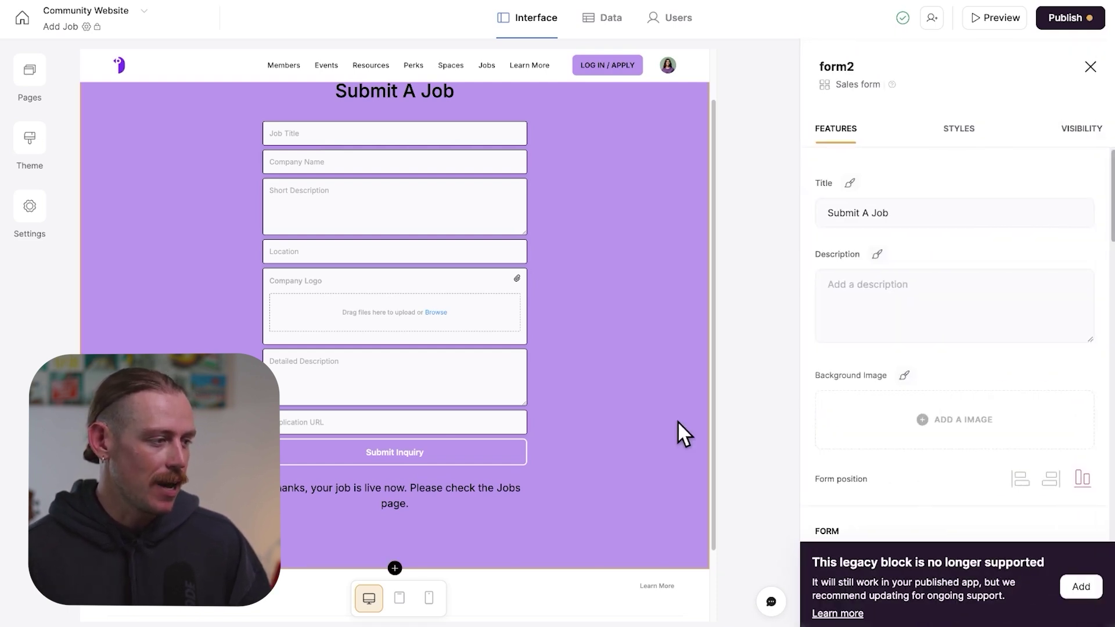
{"action": "scroll", "coordinate": [928, 466], "scroll_direction": "down", "scroll_amount": 6}
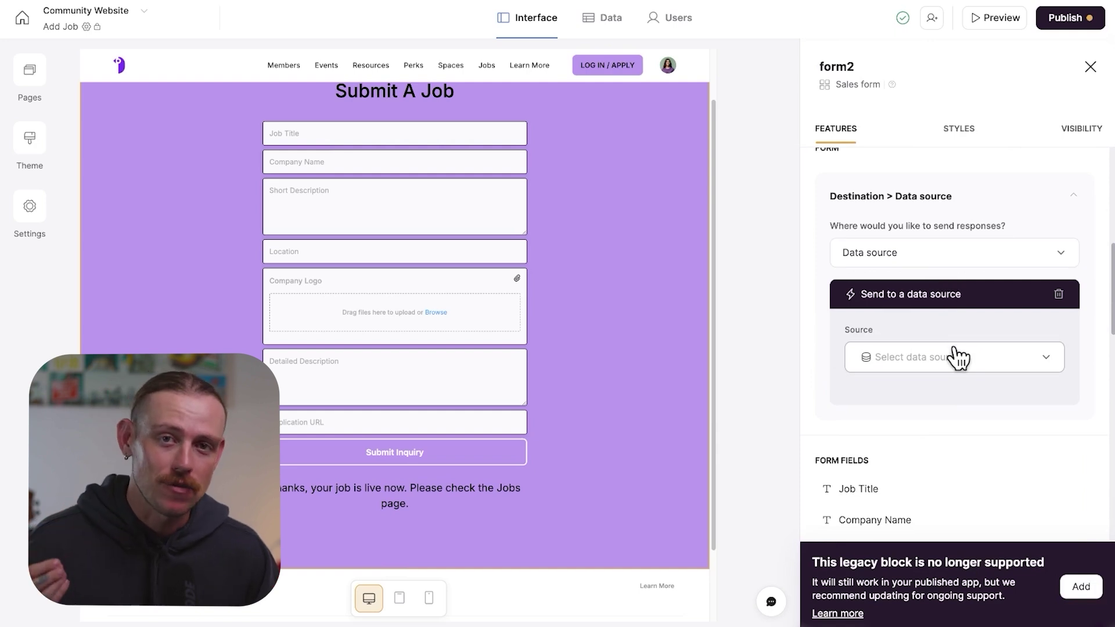
{"action": "left_click", "coordinate": [959, 260]}
{"action": "left_click", "coordinate": [910, 380]}
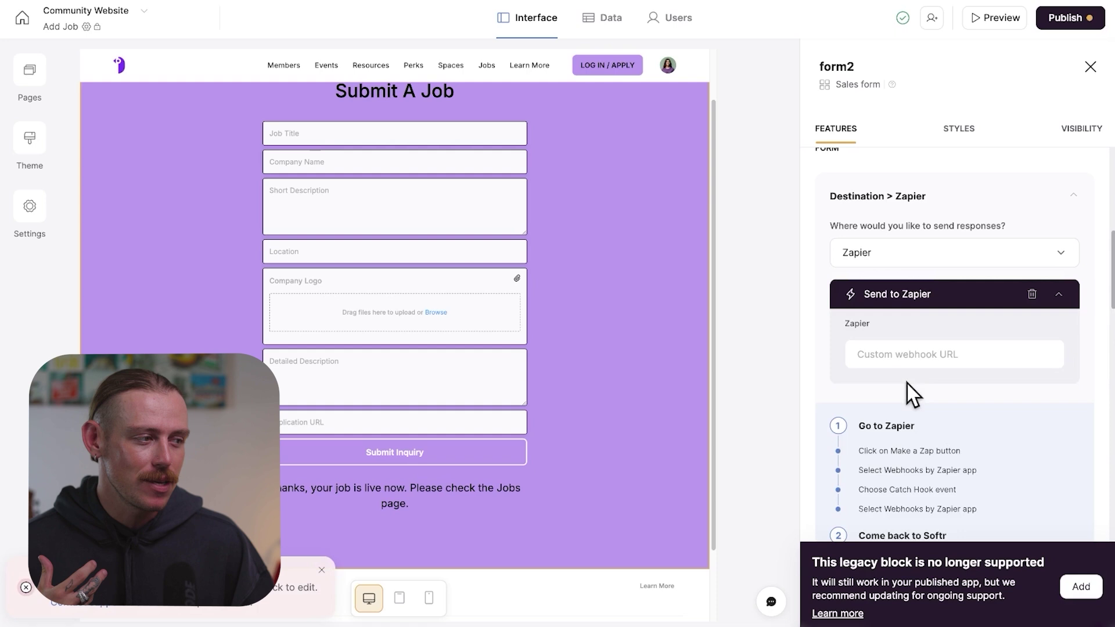